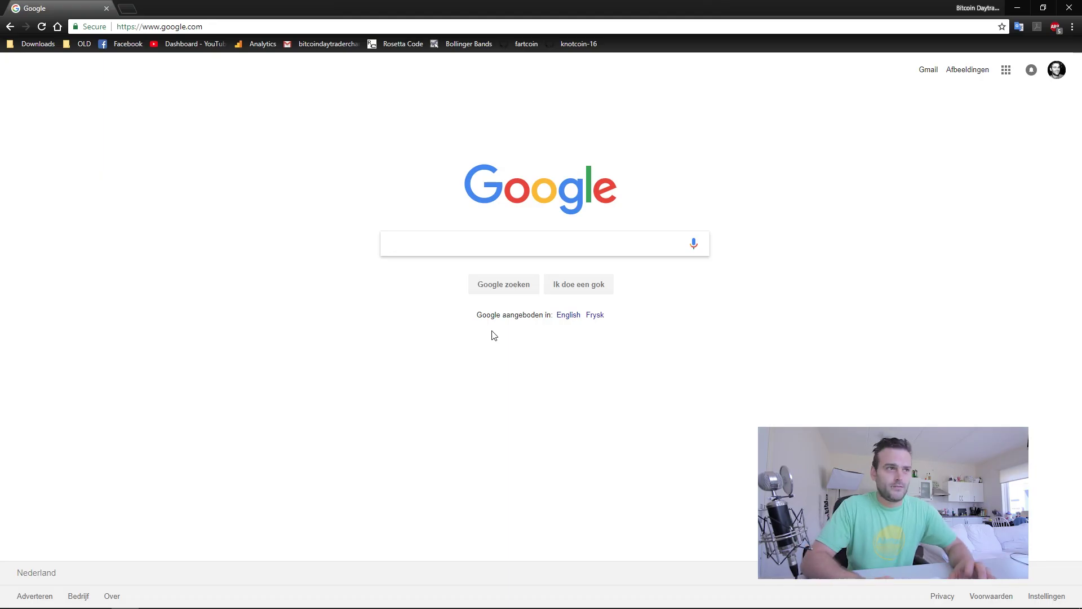
Search Google for 'claymore dual miner github'.
type("claymore")
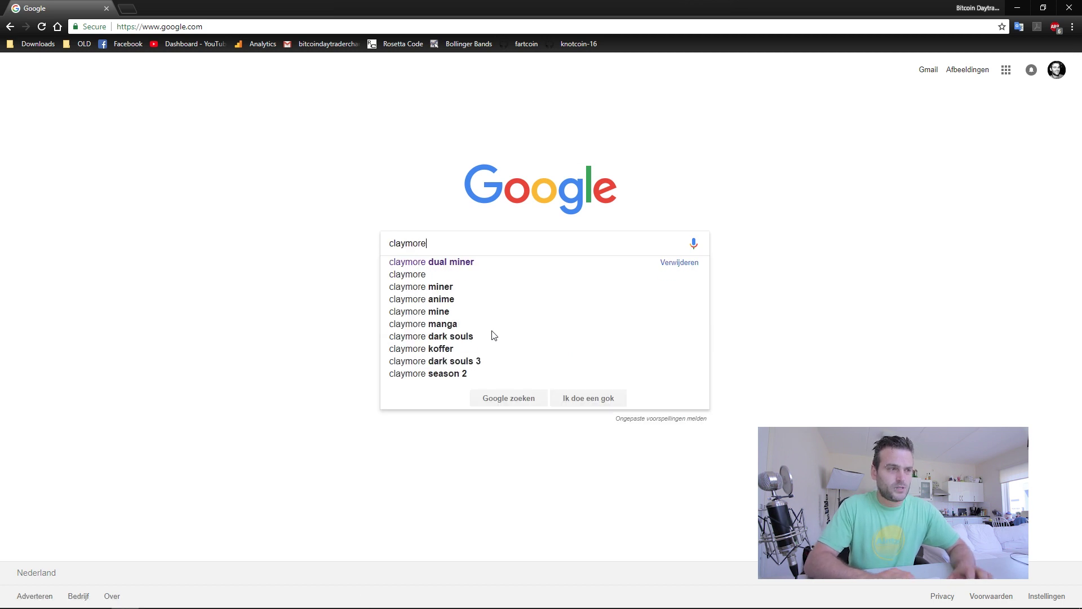
key("Down")
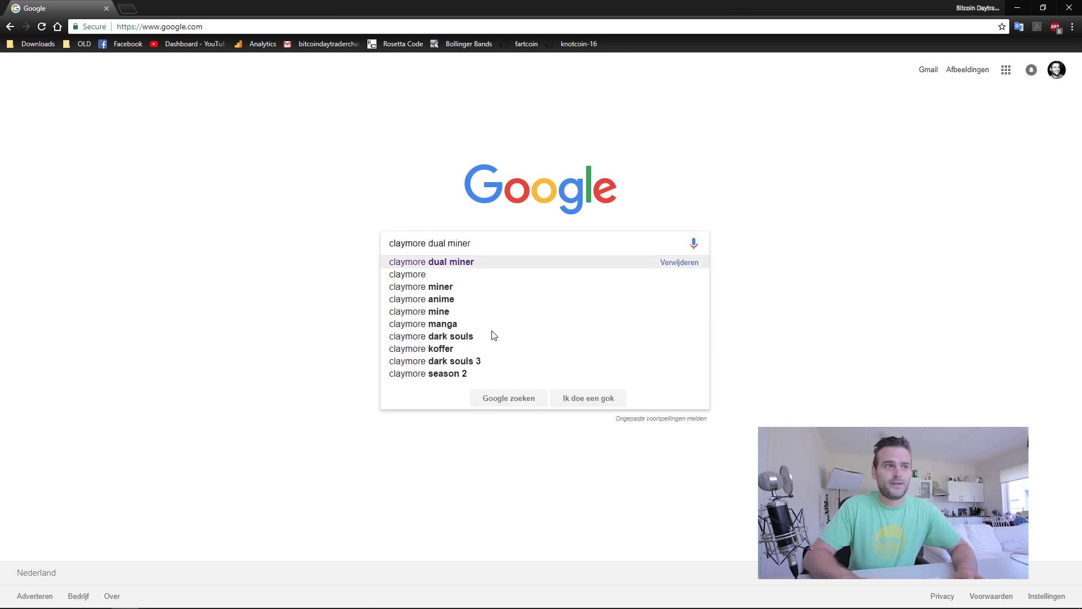
key("Return")
left_click(231, 75)
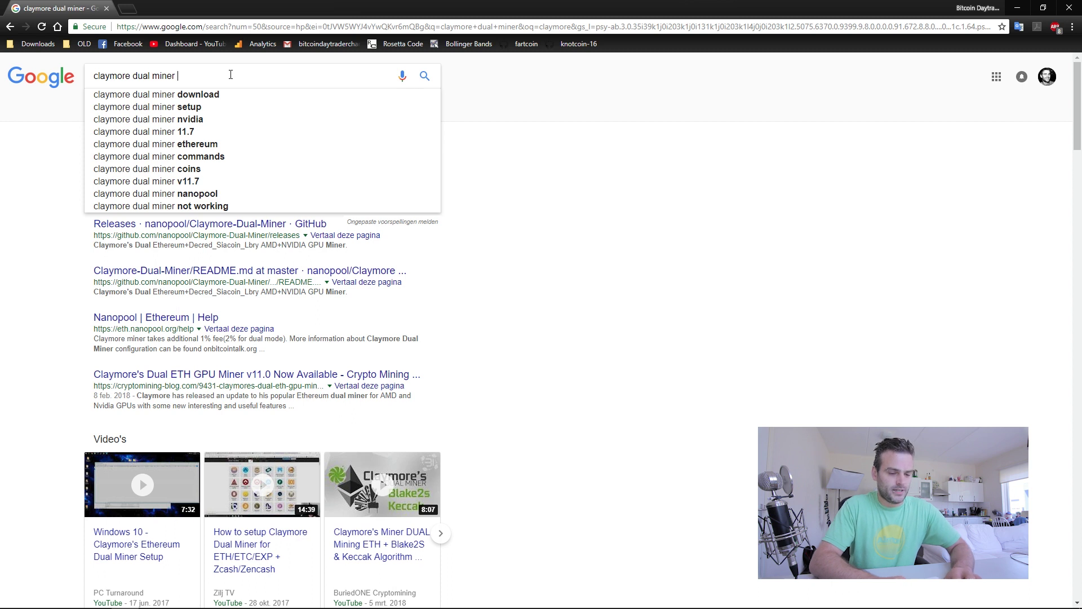
type("github")
key("Return")
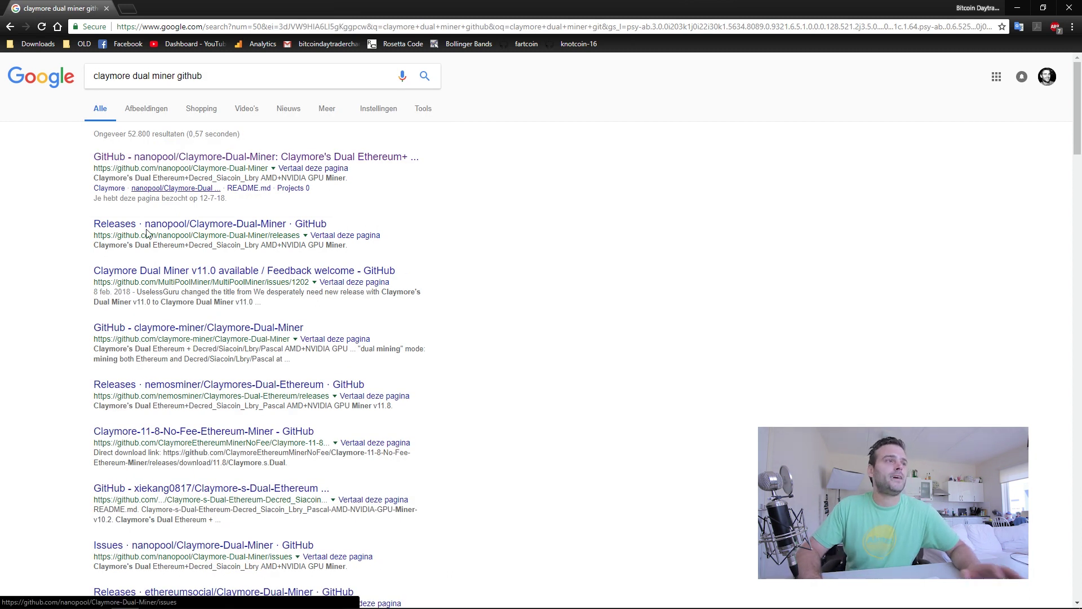
Download the v11.8 Windows zip from the nanopool Claymore-Dual-Miner GitHub releases page.
left_click(288, 160)
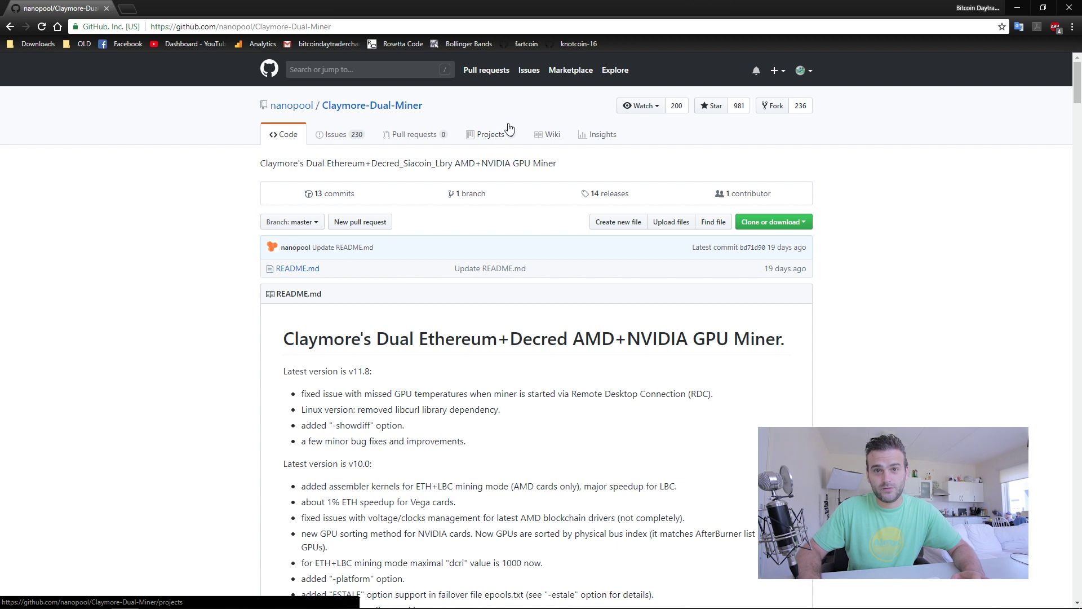
left_click(610, 193)
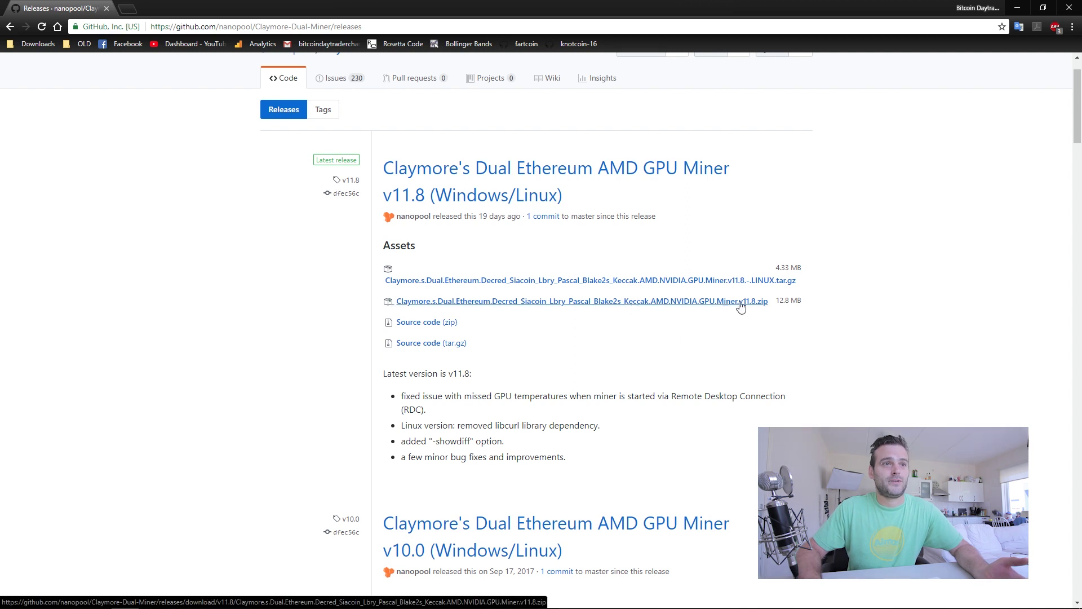
left_click(669, 304)
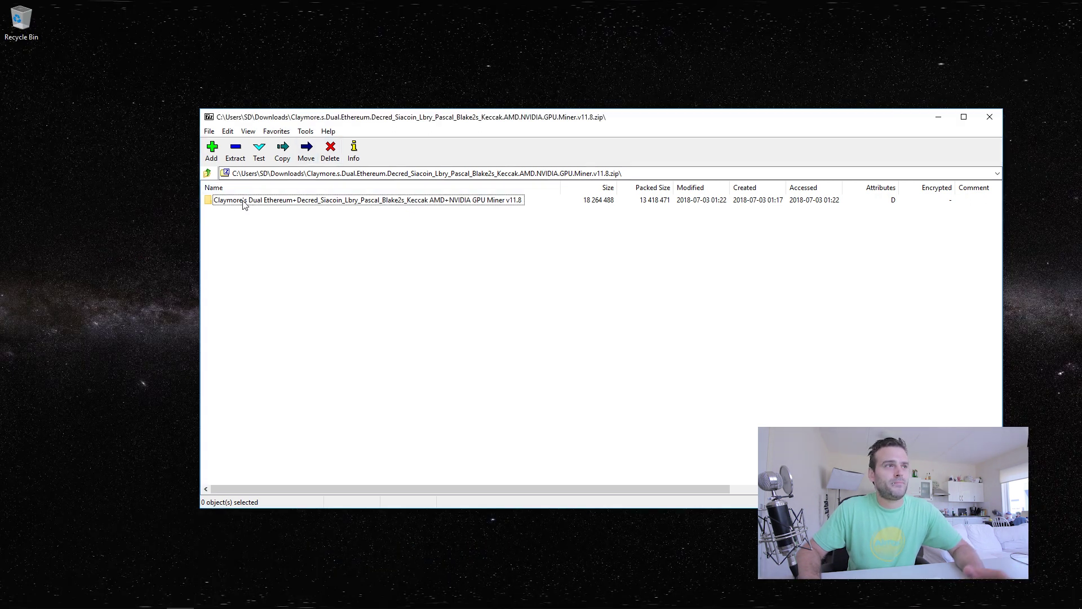
Drag the miner folder out of 7-Zip onto the desktop and rename it 'EtherMiner'.
left_click_drag(351, 121, 422, 138)
left_click_drag(292, 221, 90, 91)
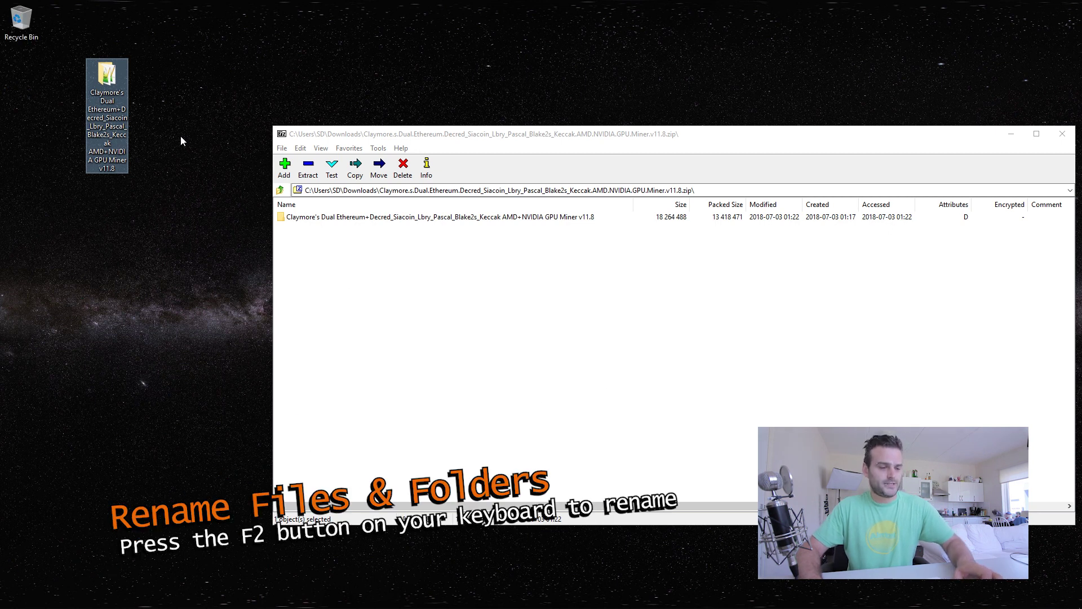
key("F2")
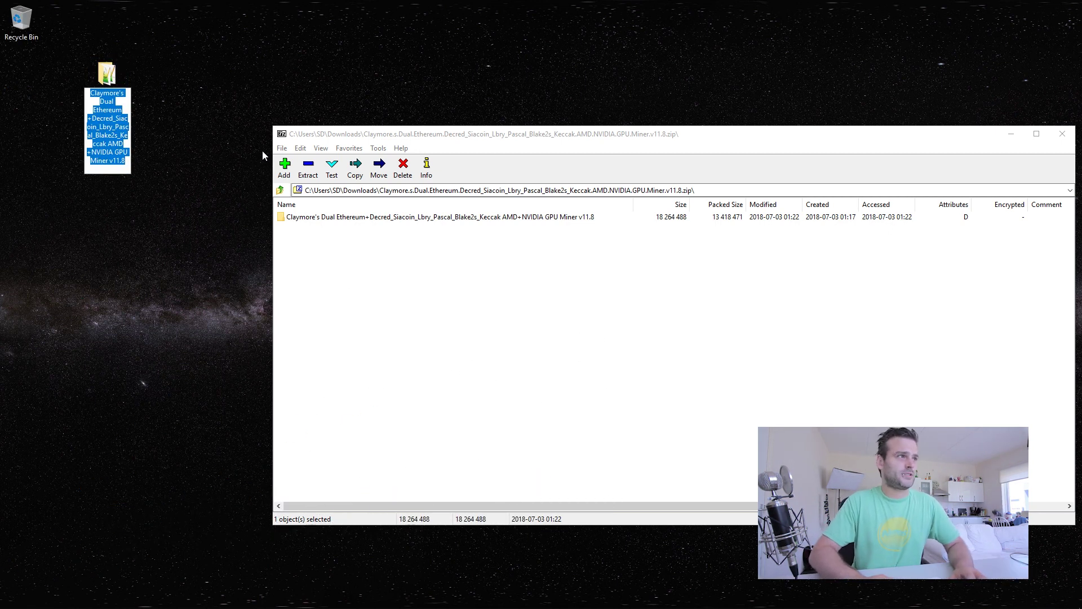
type("EtherMiner")
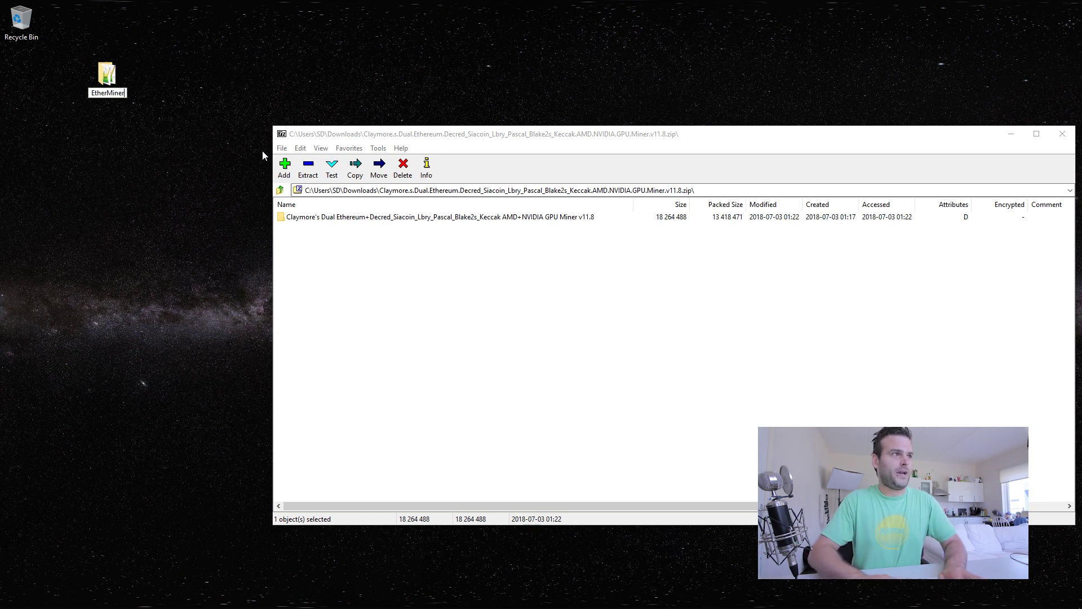
key("Return")
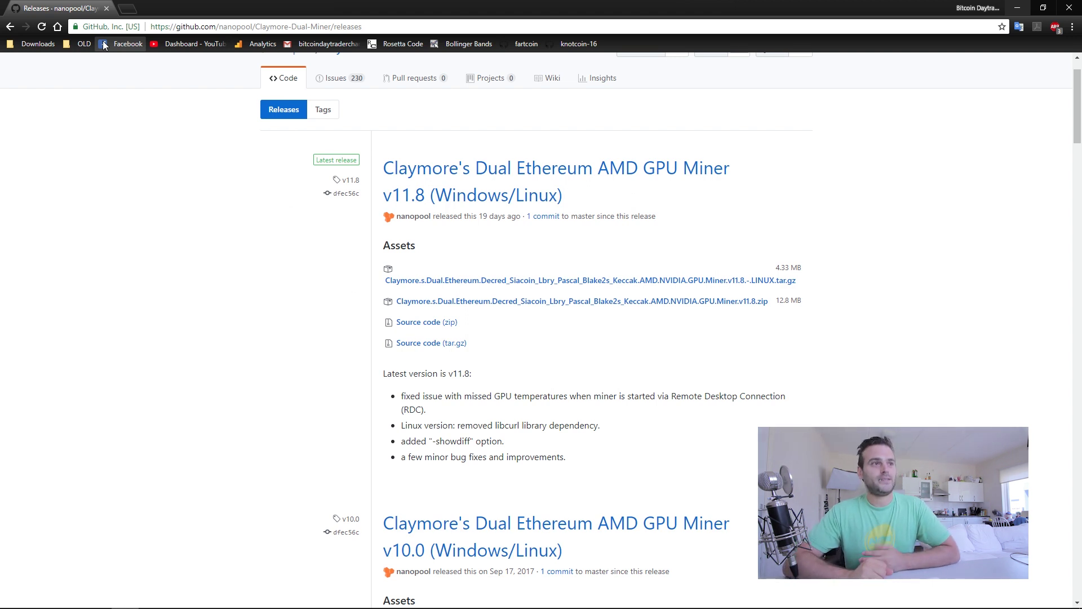
left_click(128, 8)
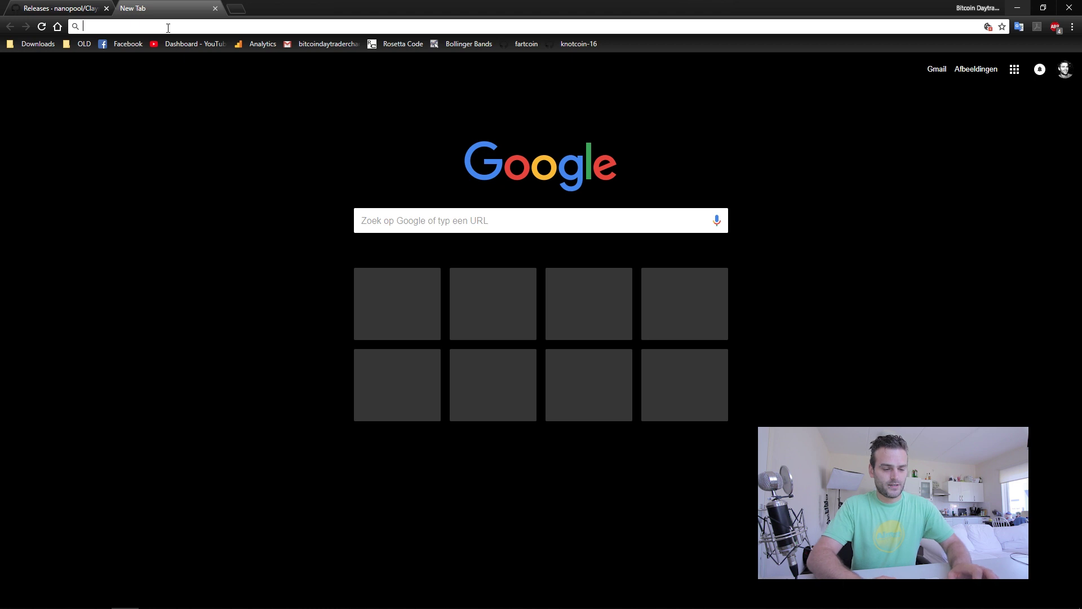
type("www.ethermine.org")
key("Return")
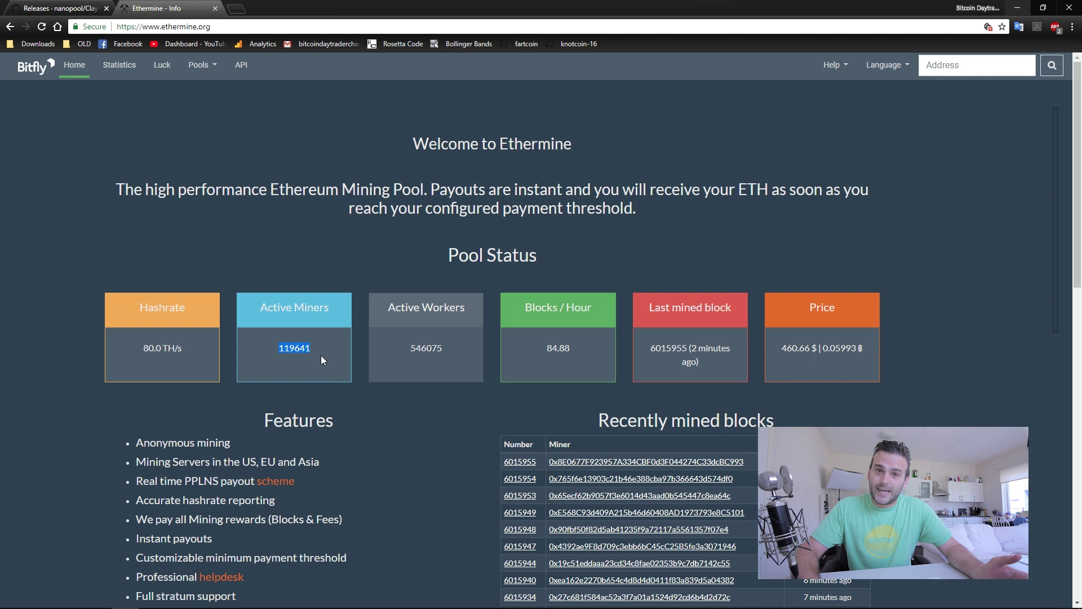
left_click_drag(142, 350, 185, 350)
left_click(207, 377)
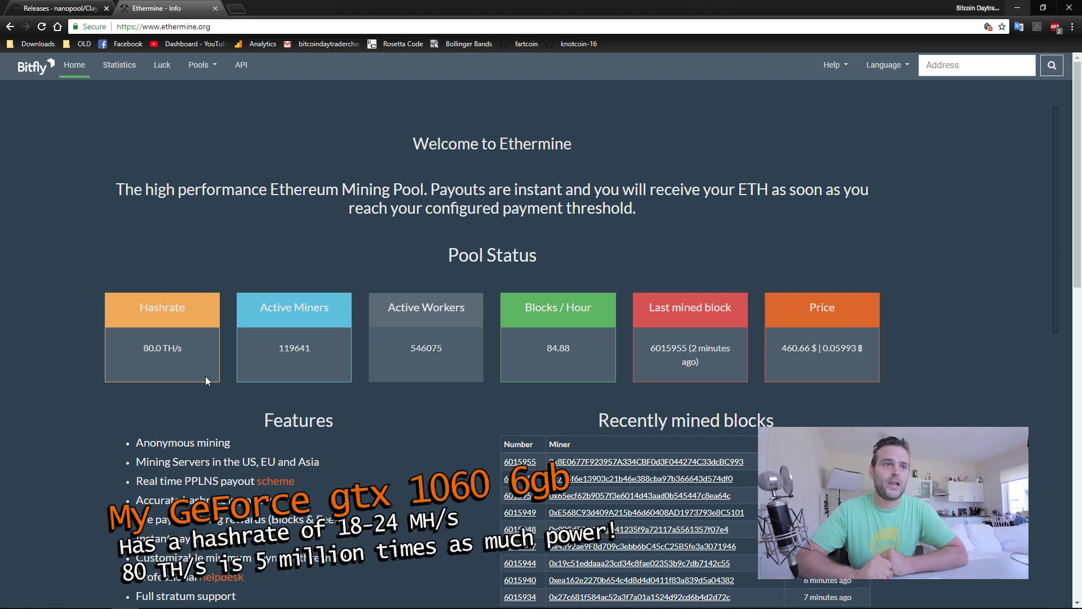
On Ethermine's How to Connect section, mark 'Your Ethereum Address' and show the Windows - NVIDIA software.
scroll(248, 395, "down", 3)
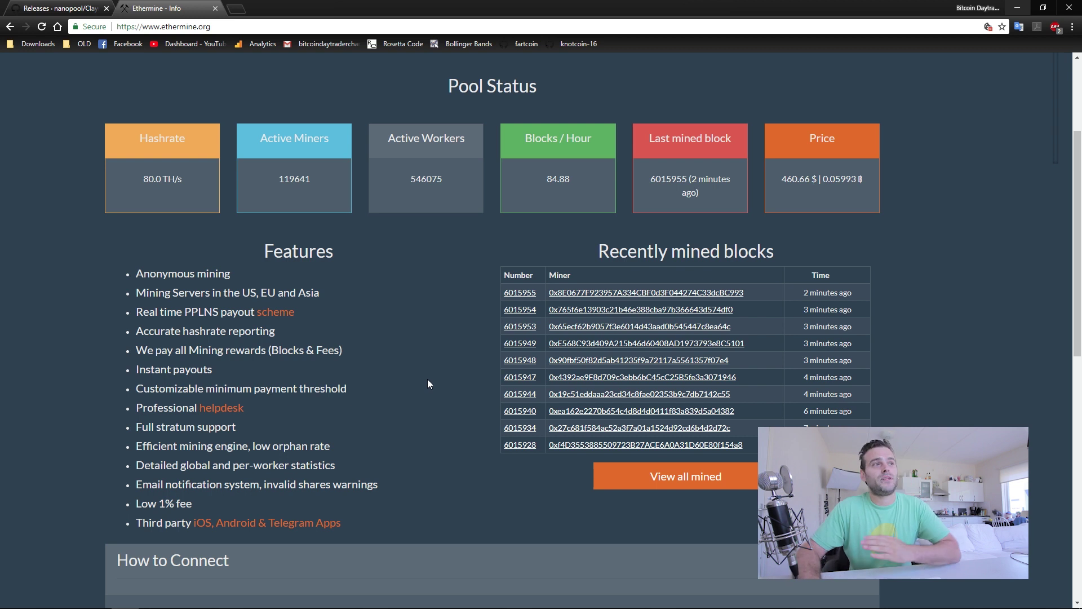
scroll(420, 349, "down", 10)
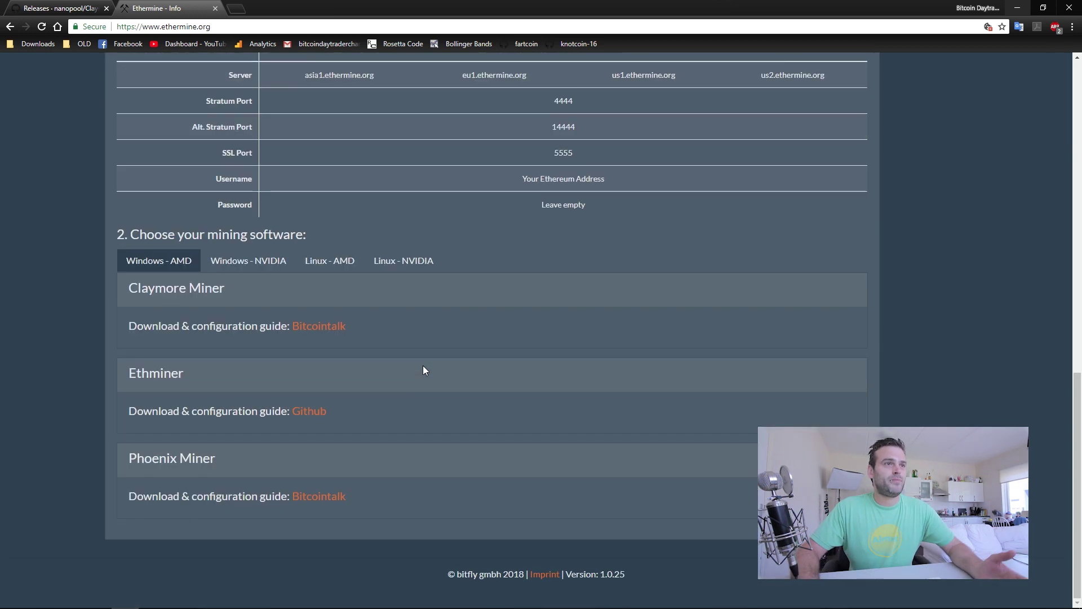
scroll(423, 365, "up", 2)
scroll(620, 281, "up", 2)
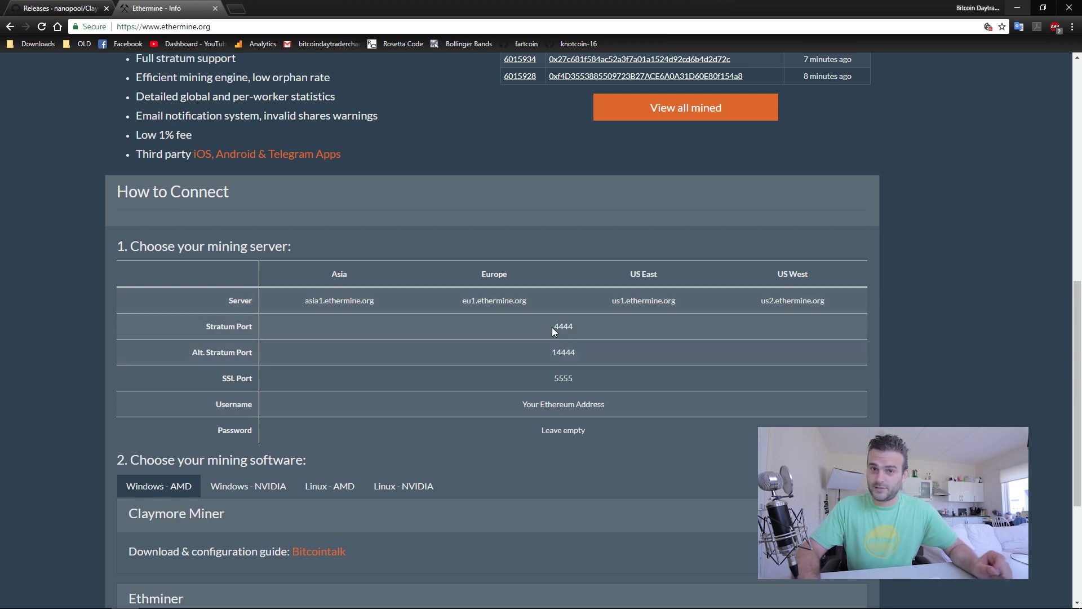
left_click_drag(522, 404, 614, 405)
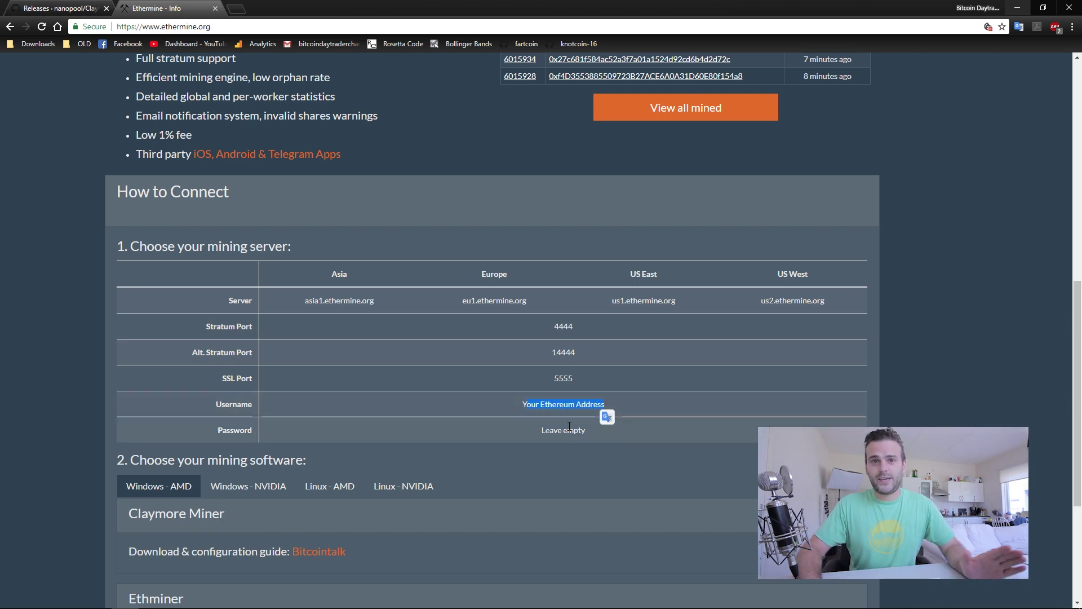
scroll(572, 426, "down", 3)
left_click(257, 387)
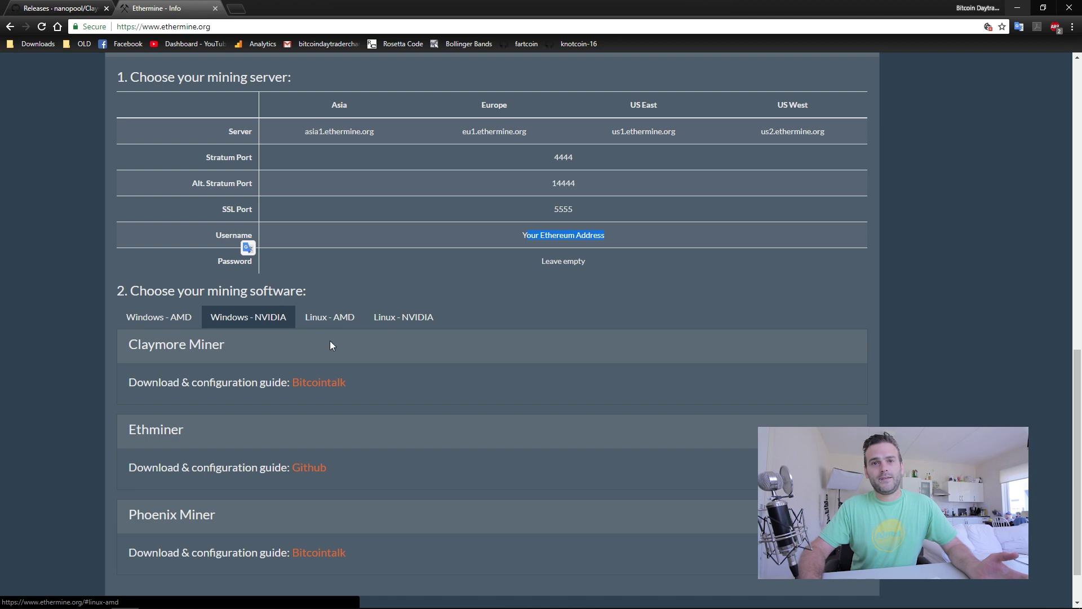
Open the desktop EtherMiner folder, which shows epools.txt and start_only_eth.bat.
scroll(324, 377, "up", 2)
scroll(324, 377, "down", 2)
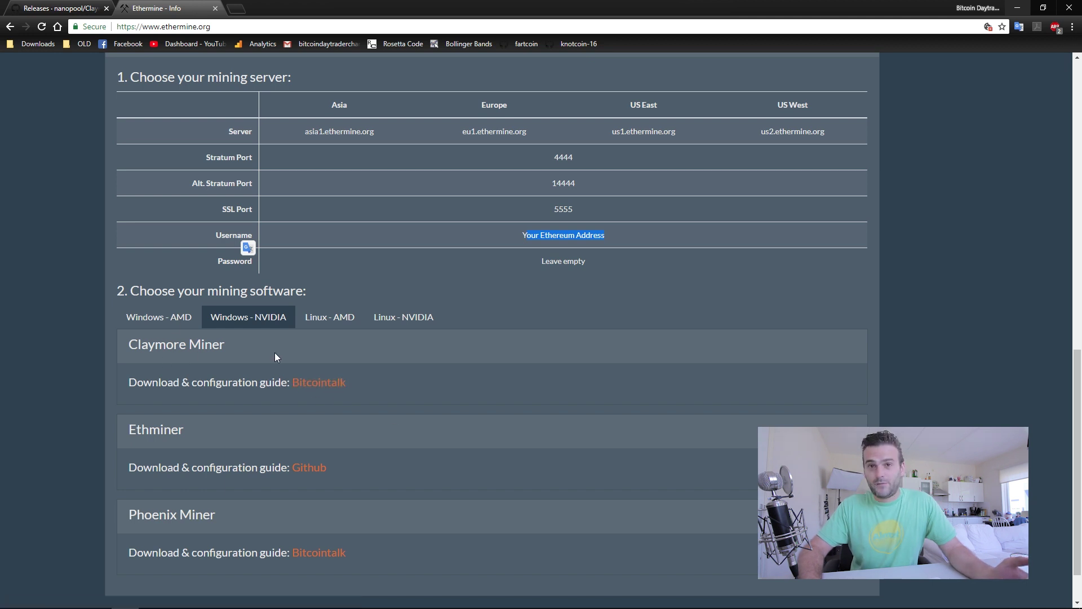
scroll(261, 406, "down", 1)
scroll(261, 406, "up", 3)
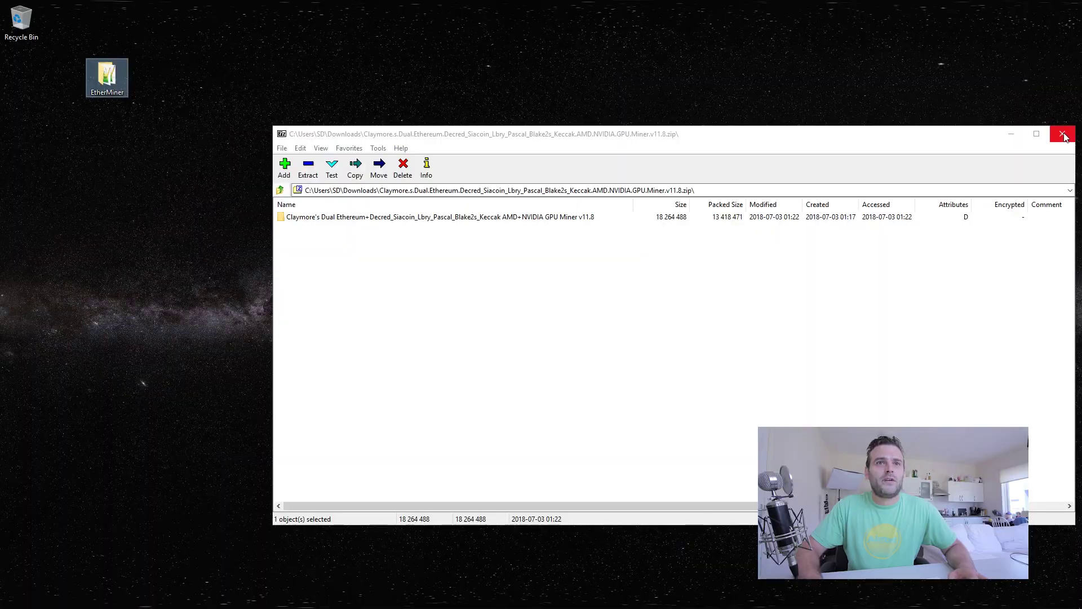
double_click(106, 78)
scroll(290, 273, "down", 1)
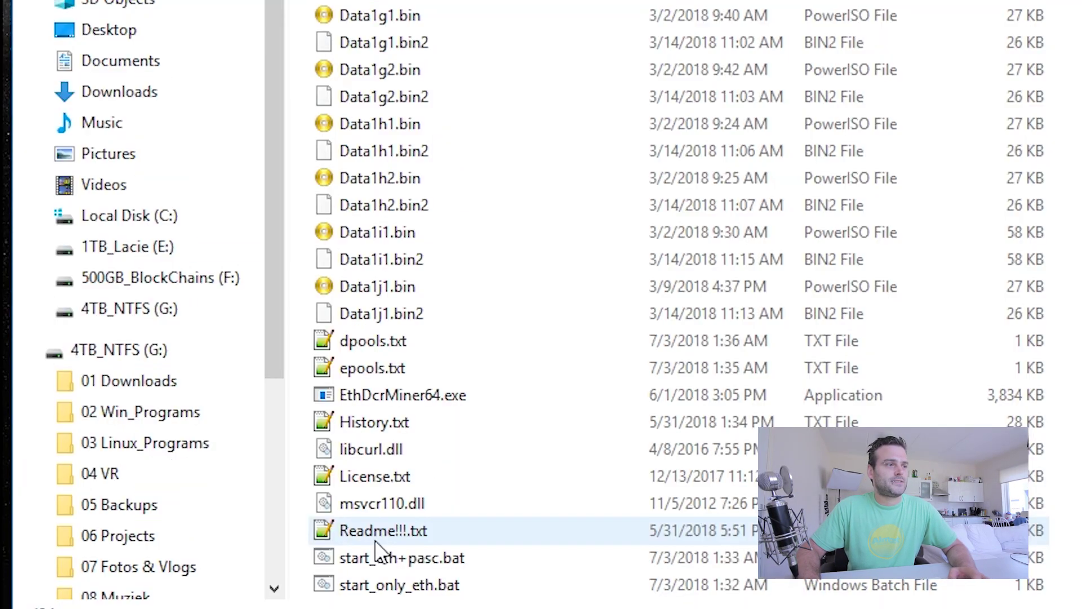
Open Readme!!!.txt in Notepad++ beside the folder and scroll to its SAMPLE USAGE section.
right_click(164, 540)
left_click(589, 94)
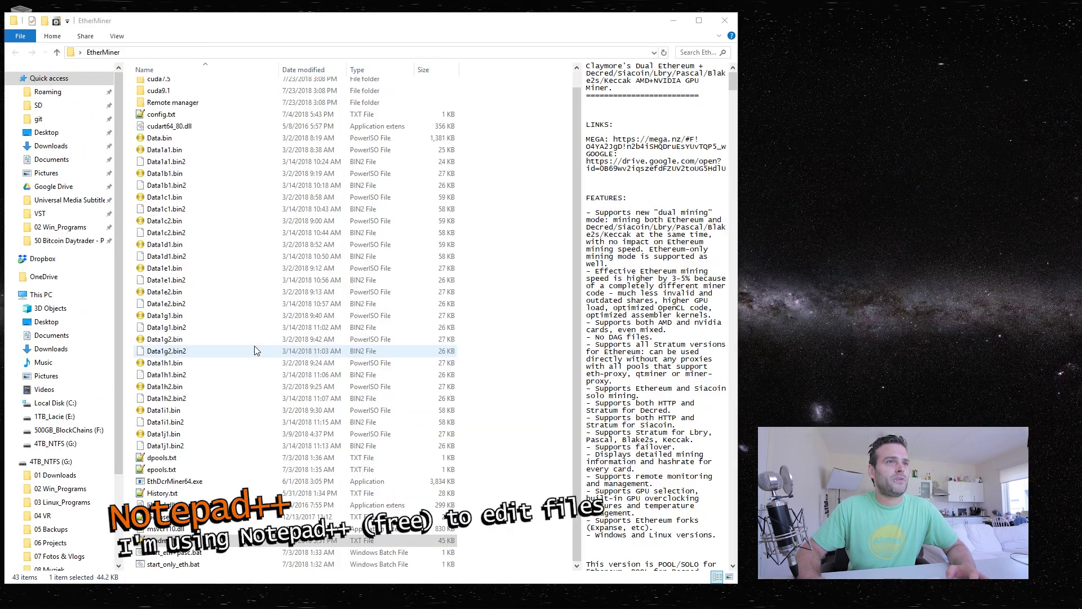
left_click_drag(823, 21, 844, 20)
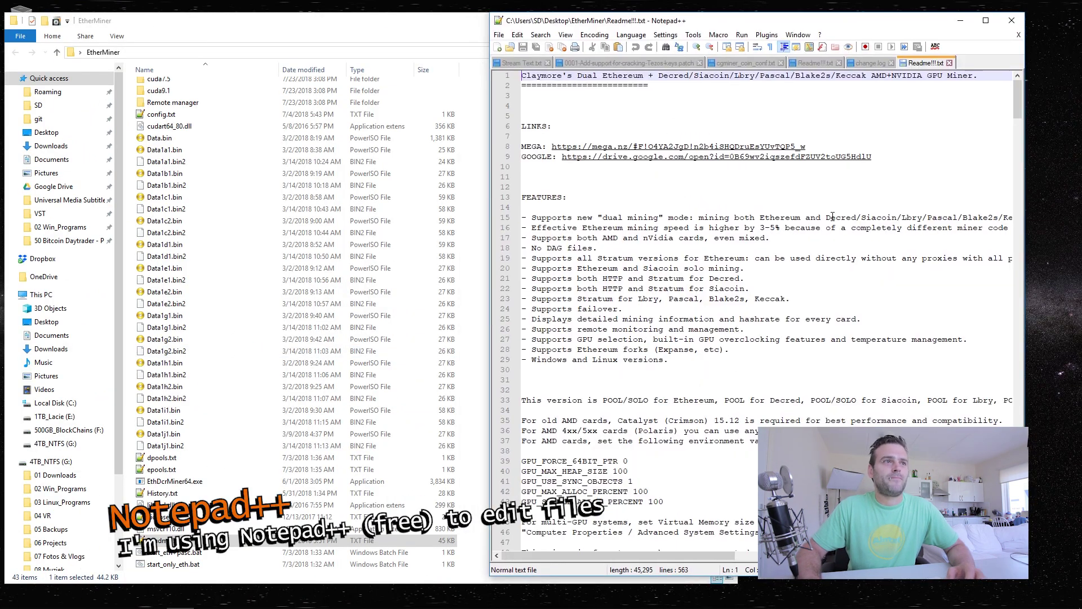
scroll(833, 216, "down", 20)
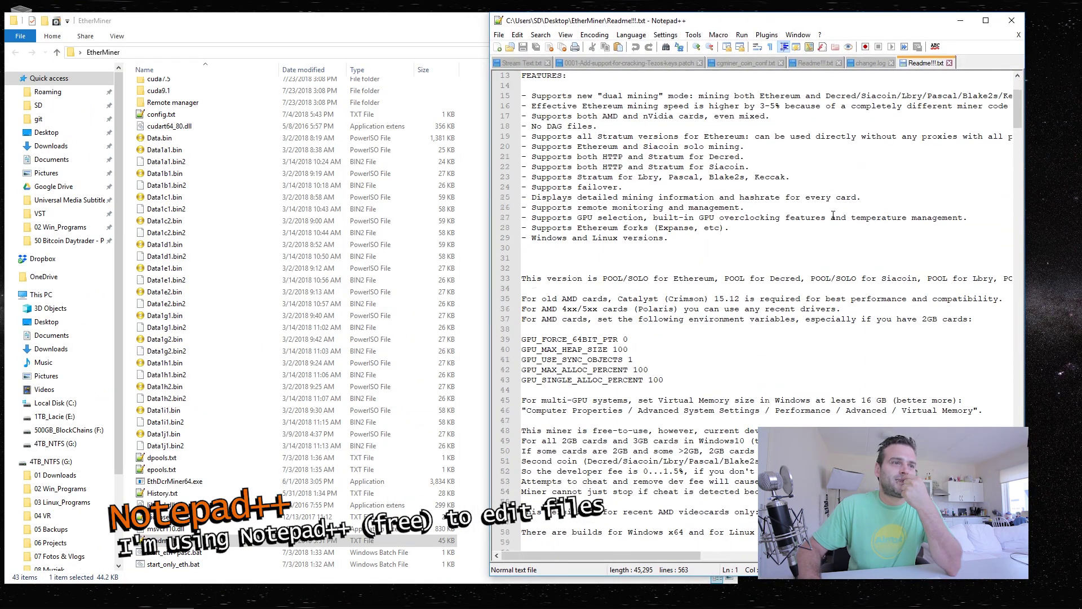
scroll(832, 215, "down", 4)
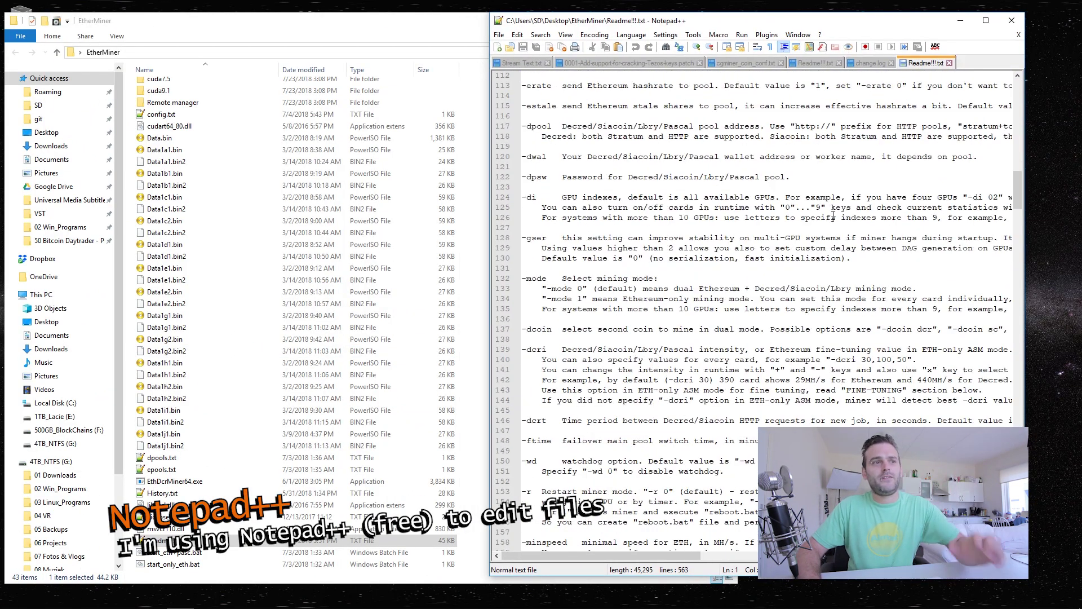
scroll(571, 228, "up", 10)
scroll(571, 228, "up", 14)
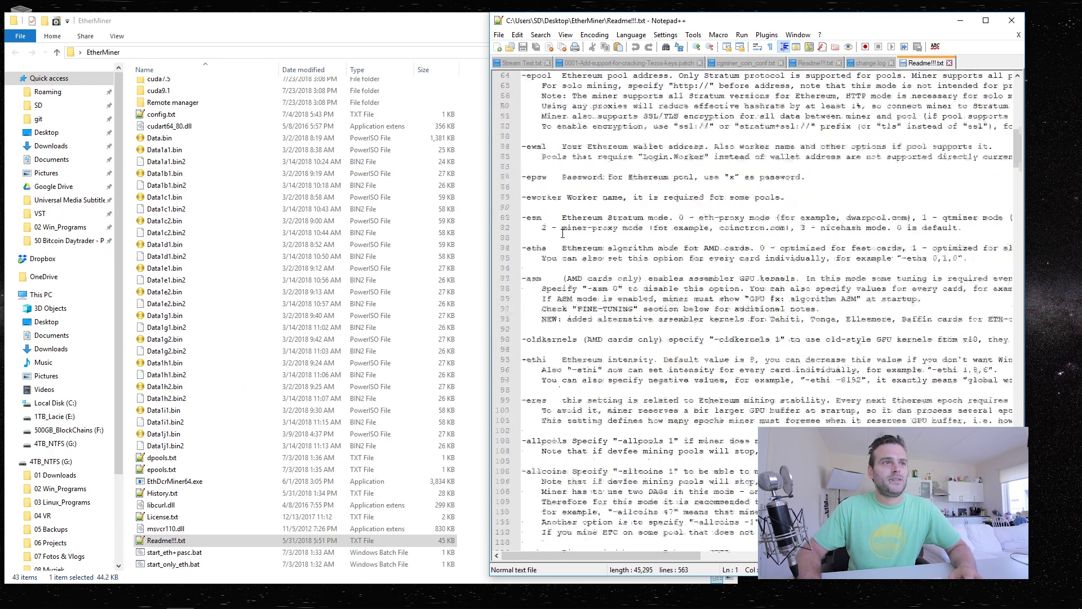
scroll(561, 231, "down", 20)
scroll(560, 232, "down", 20)
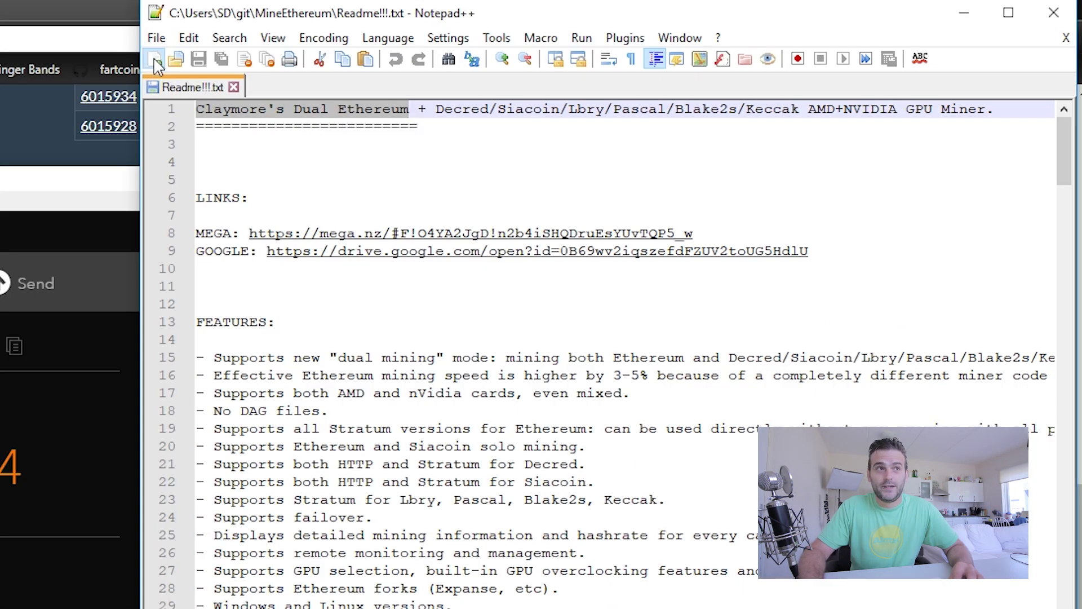
Paste the line 294 EthDcrMiner64 sample command into a new document, then widen the window.
key("ctrl+n")
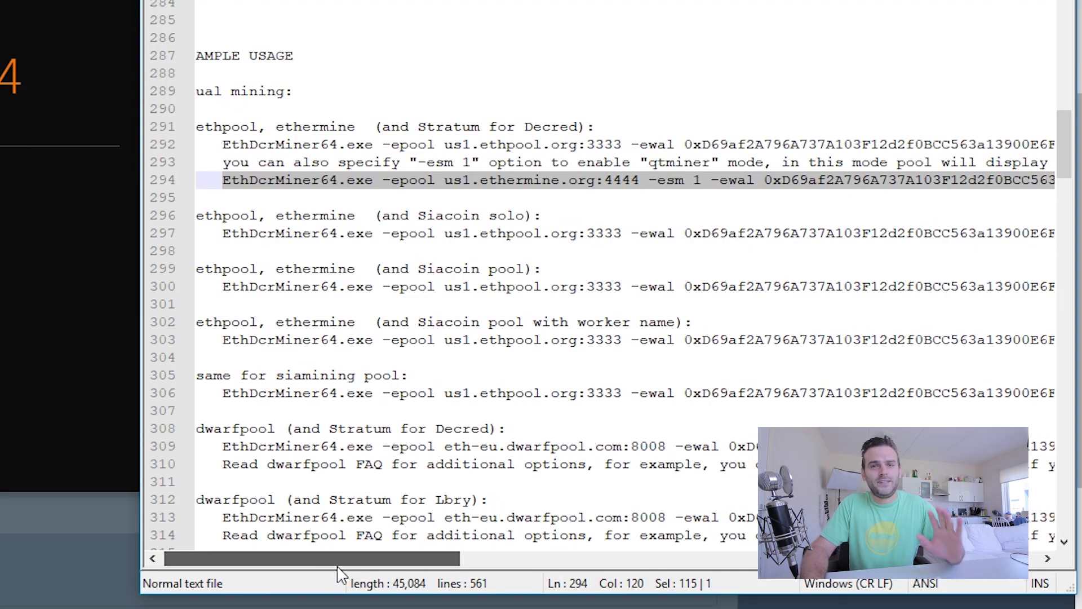
left_click_drag(338, 573, 304, 571)
left_click(206, 197)
left_click(227, 180)
triple_click(227, 180)
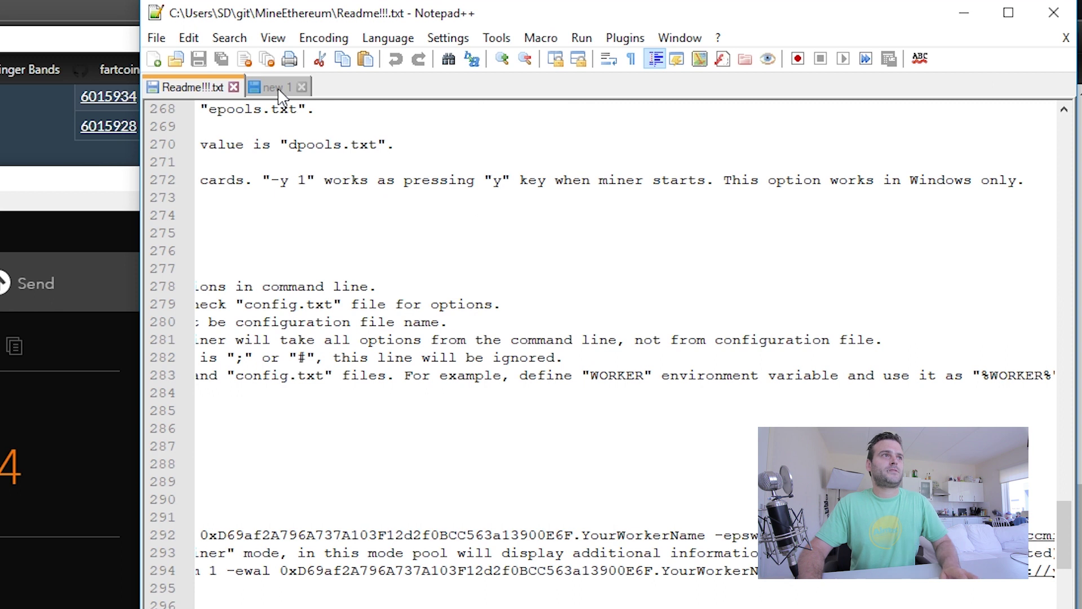
key("ctrl+n")
type("-epool us1.ethpool.org:3333 -ewal 0xD69af2A796A737A103F12d2f0BCC563a13900E6F.YourWorkerName -epsw x")
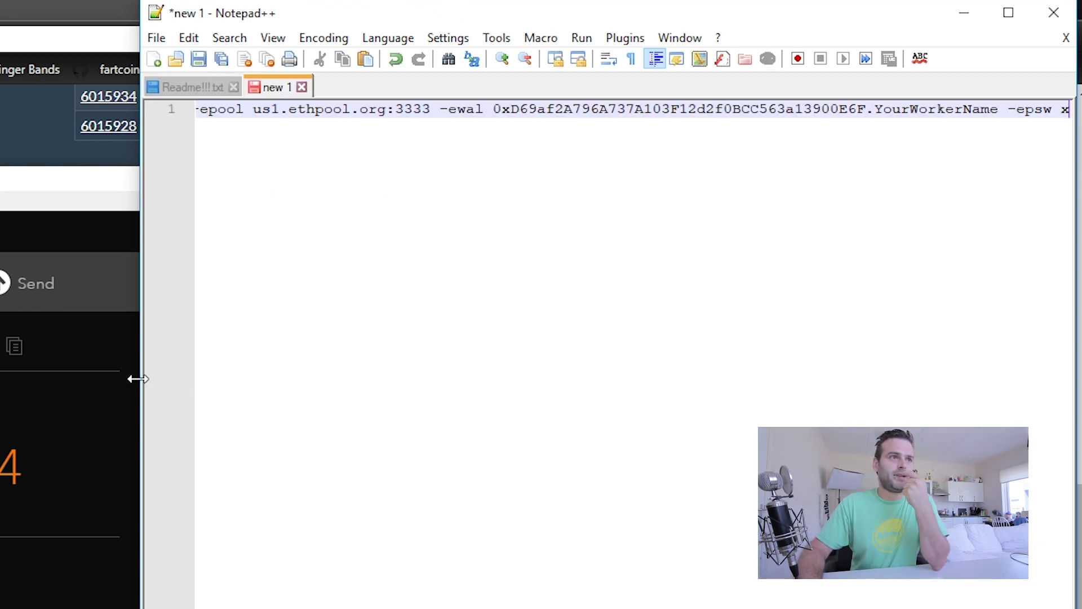
left_click_drag(135, 377, 28, 417)
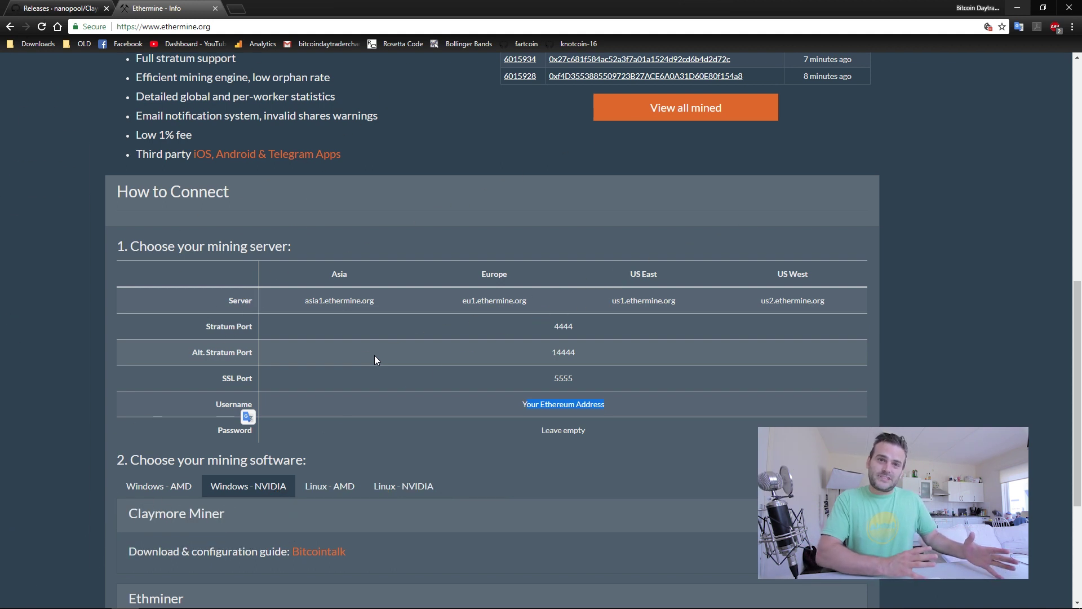
Launch the Jaxx wallet and shrink Notepad++ so the wallet is visible.
key("super")
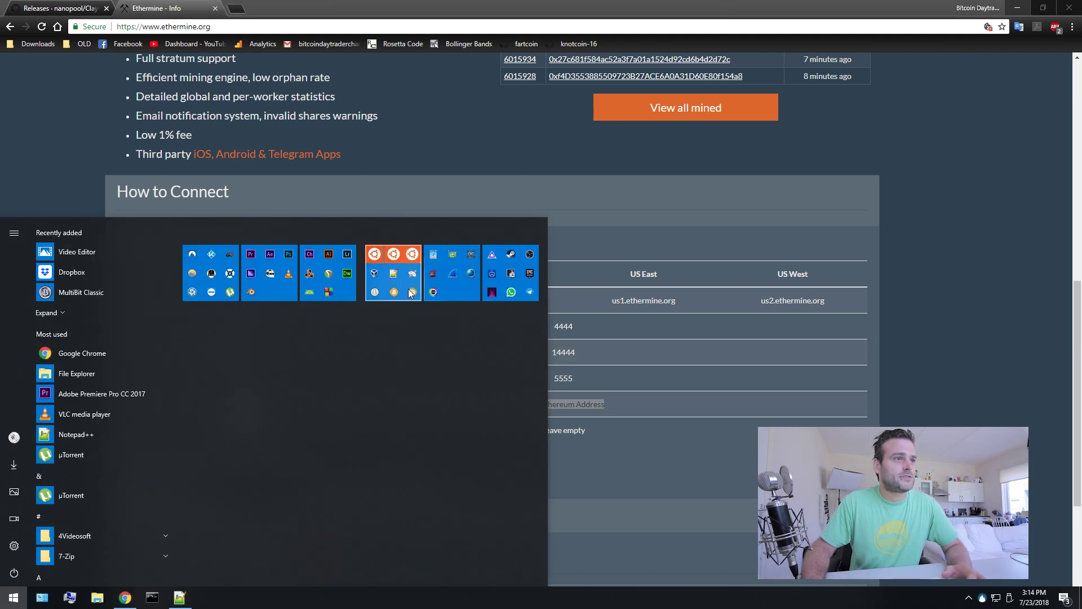
left_click(378, 521)
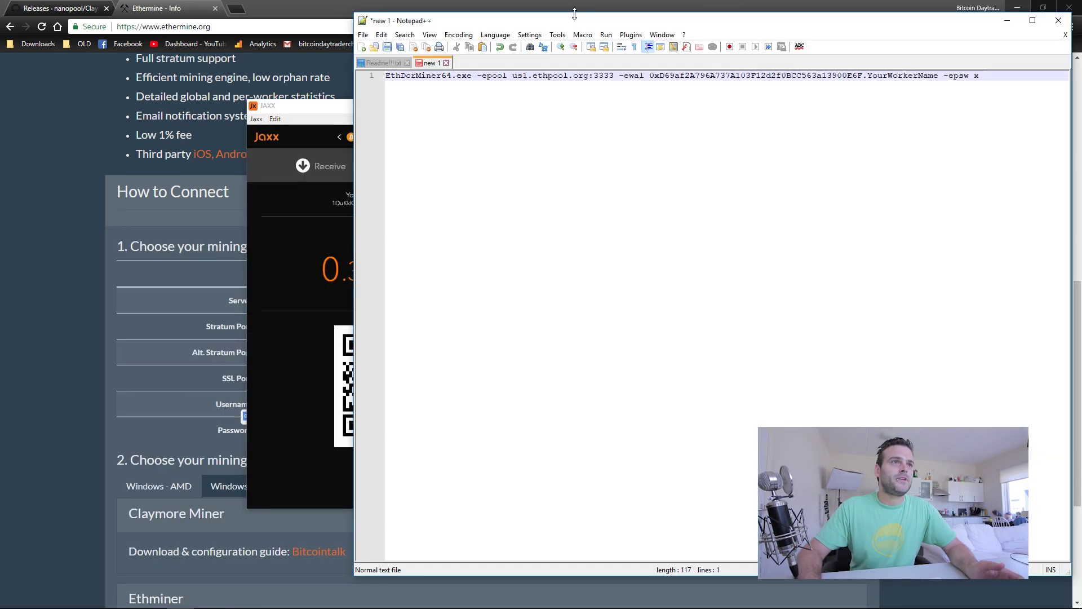
left_click_drag(572, 10, 532, 437)
left_click_drag(398, 106, 407, 22)
Copy the Jaxx Ethereum receive address and mark the placeholder address in the command.
left_click(407, 55)
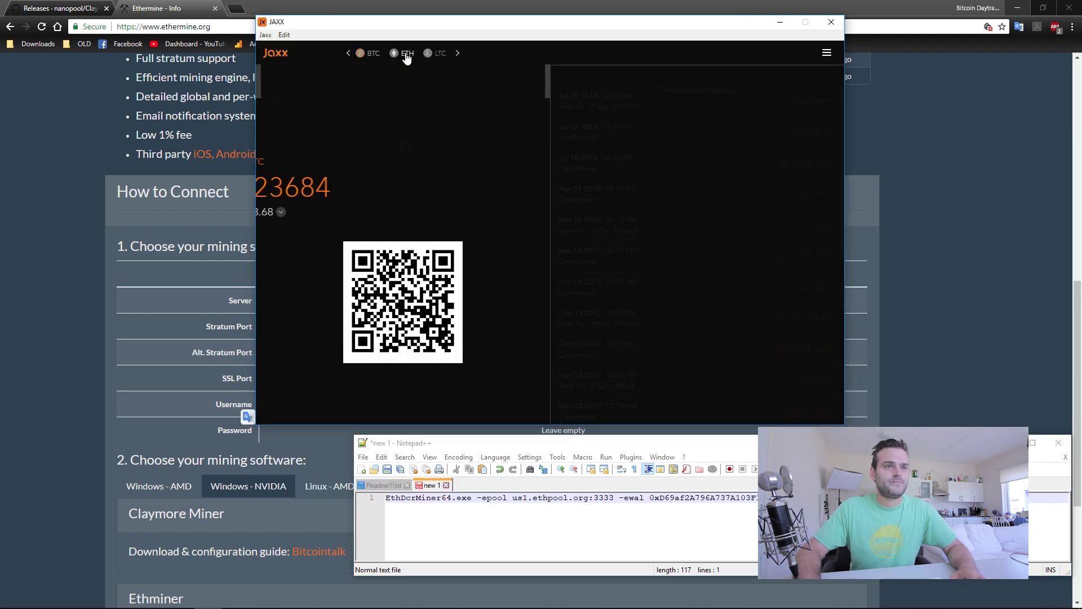
left_click_drag(329, 118, 383, 118)
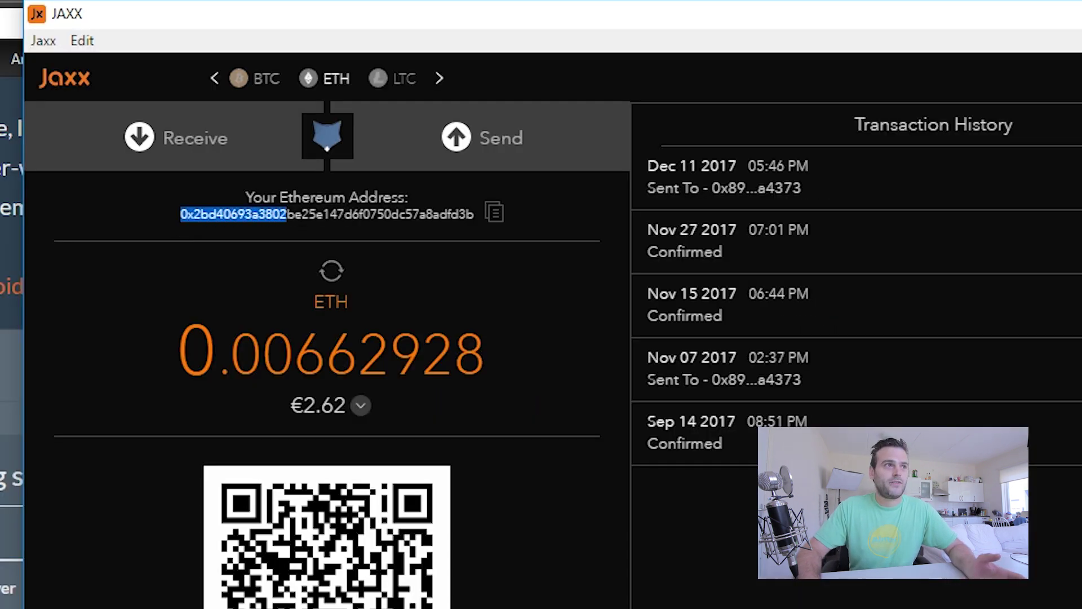
left_click_drag(287, 214, 474, 214)
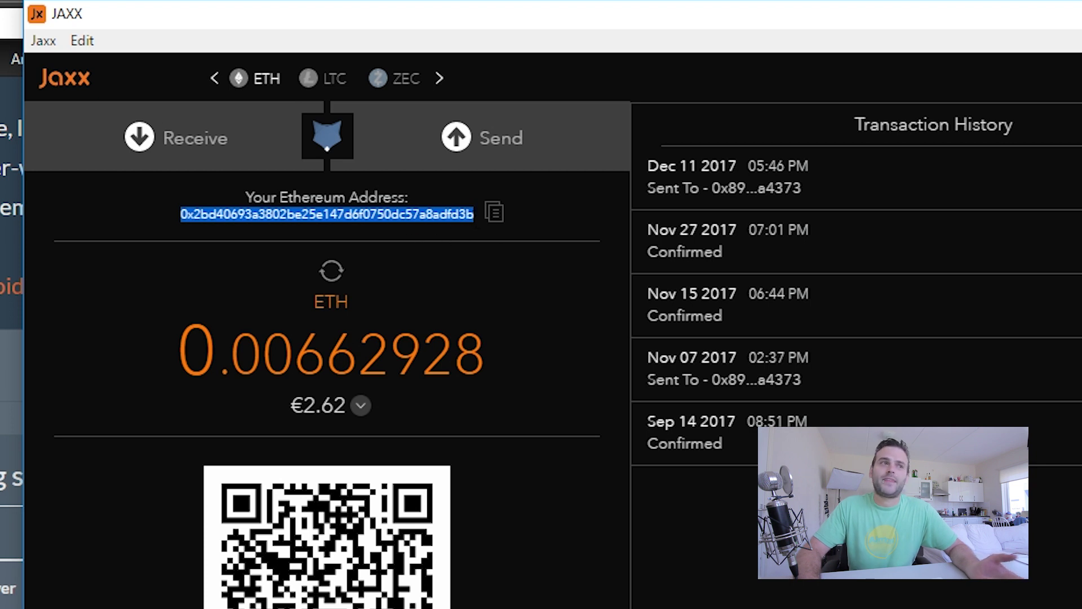
left_click(500, 218)
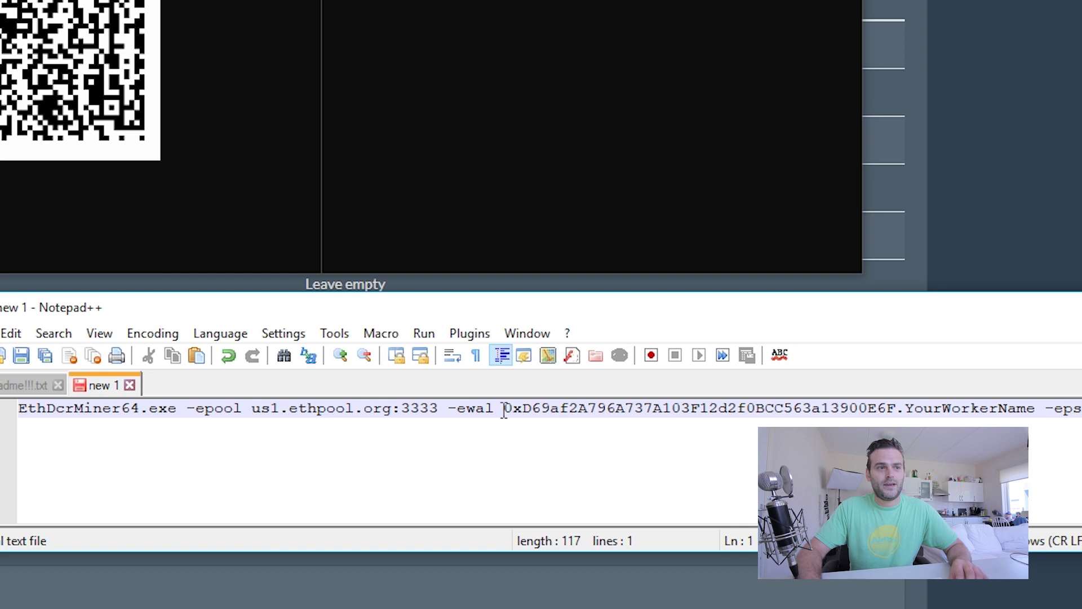
left_click_drag(504, 410, 900, 407)
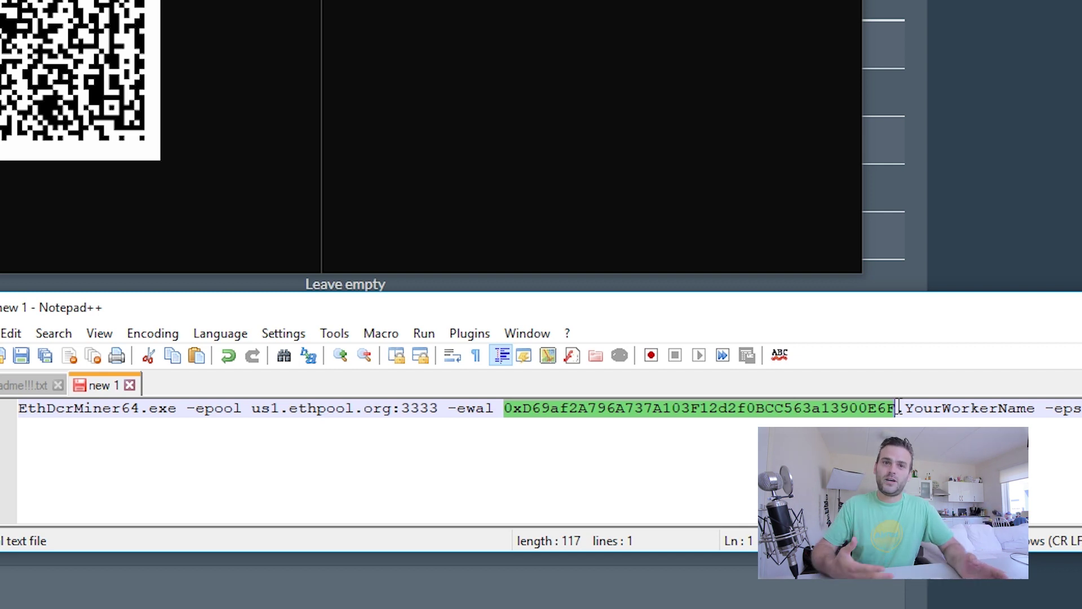
Paste the Ethereum address over the placeholder and change port 3333 to 4444.
right_click(711, 415)
left_click(756, 26)
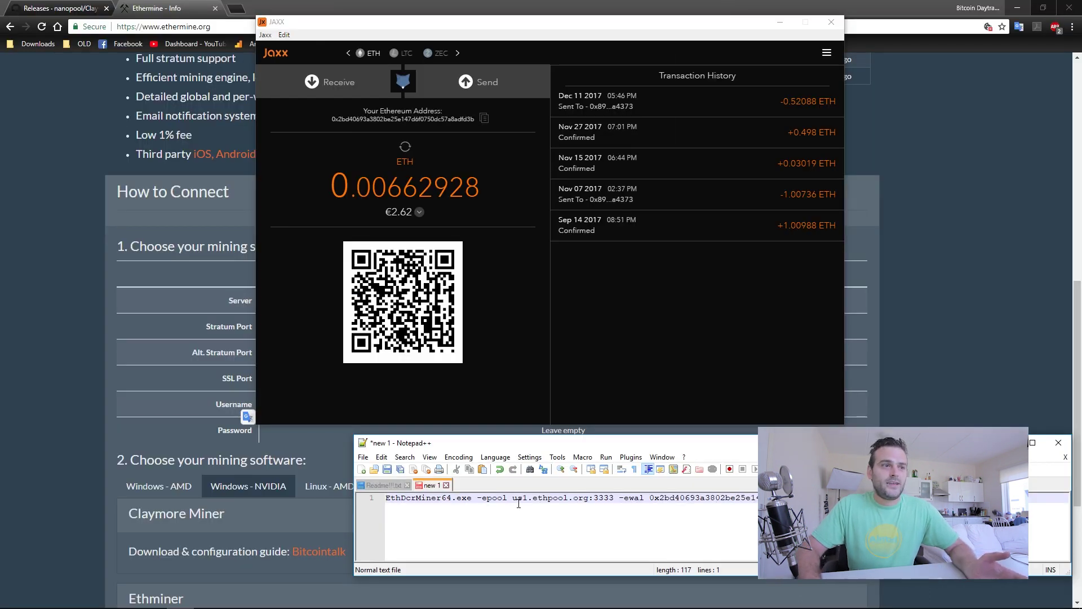
left_click_drag(593, 497, 614, 498)
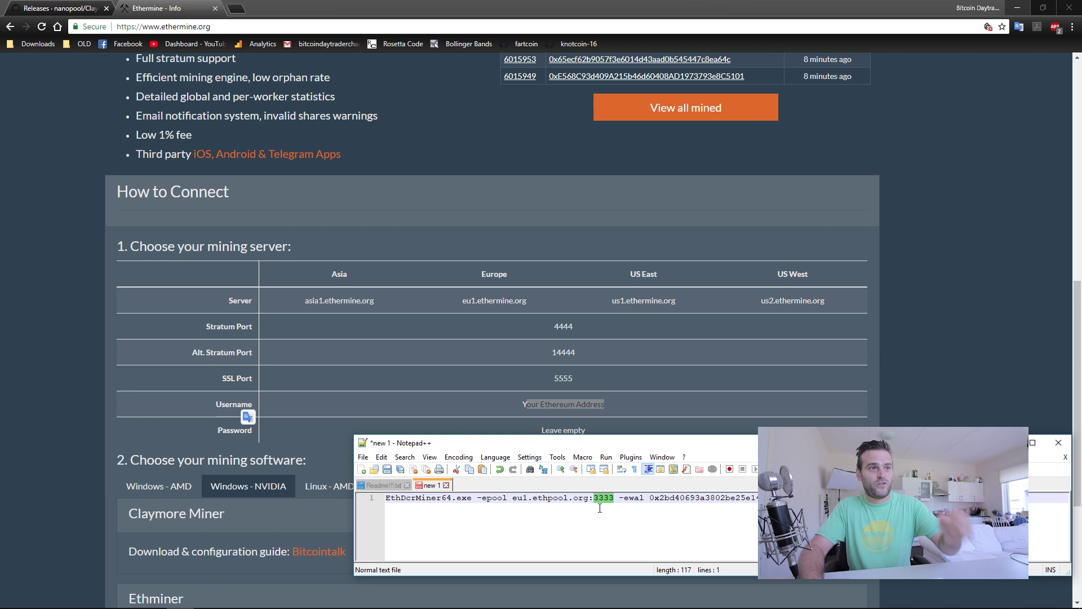
type("4444")
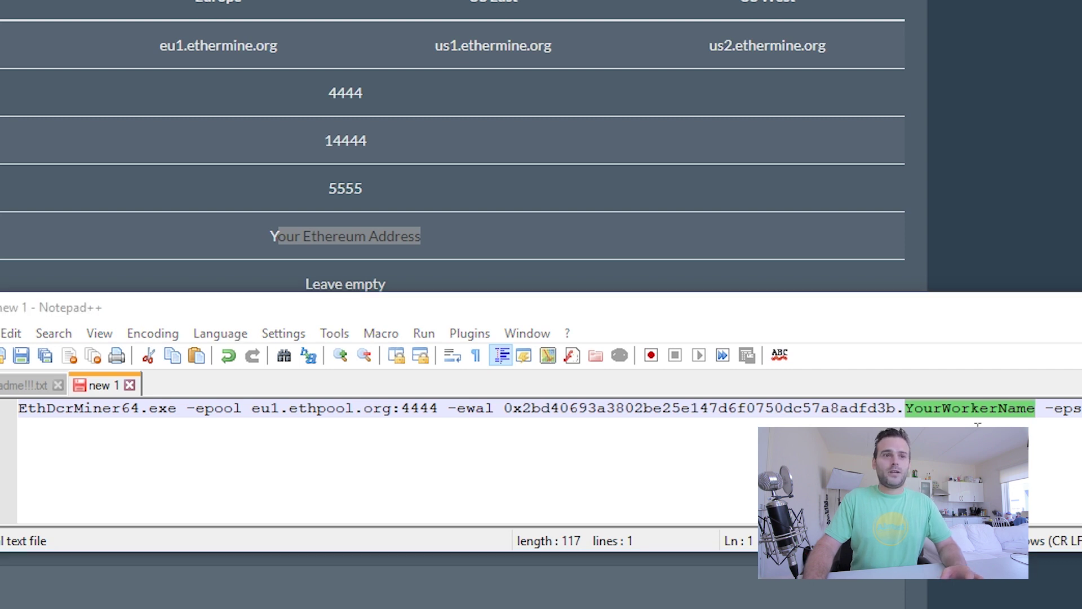
Replace YourWorkerName with the worker name robomine.
left_click_drag(906, 408, 1037, 409)
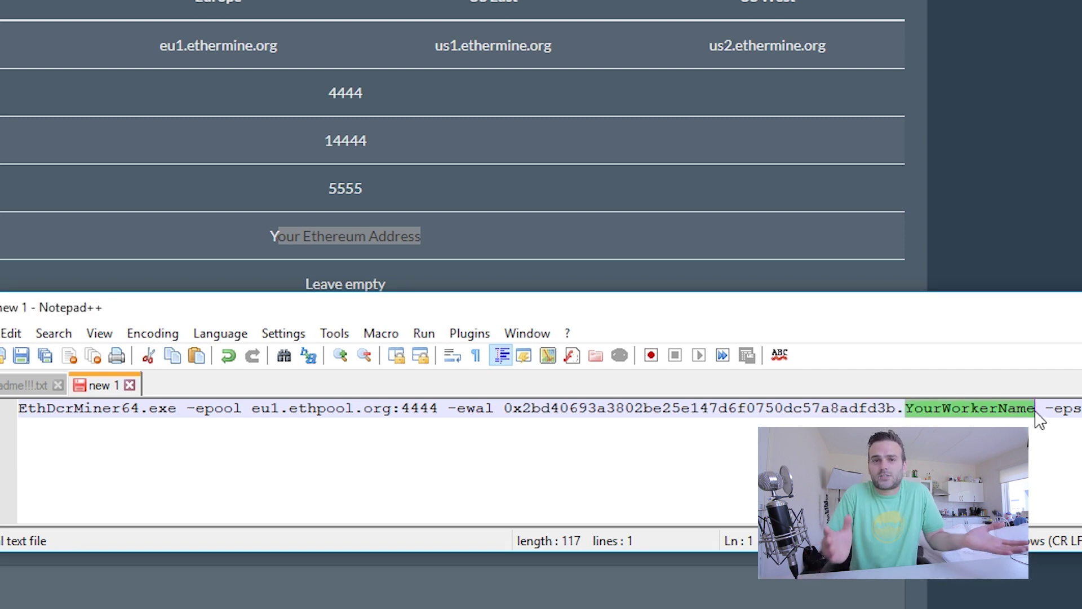
type("rob")
key("BackSpace")
type("bomine")
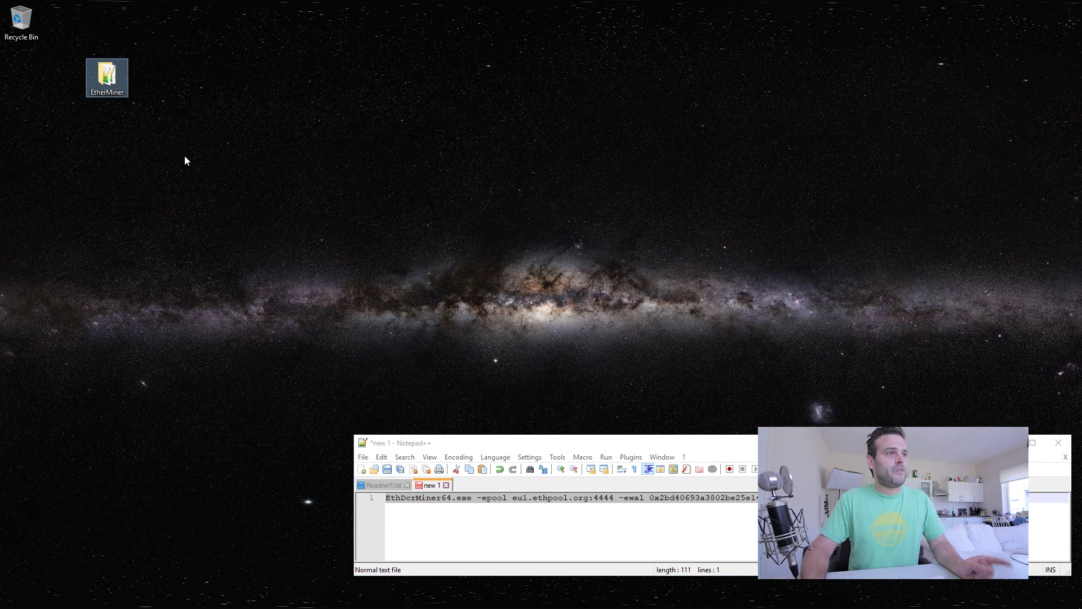
Save the command as EtherMinerConf on the Desktop.
left_click_drag(617, 445, 618, 17)
key("ctrl+s")
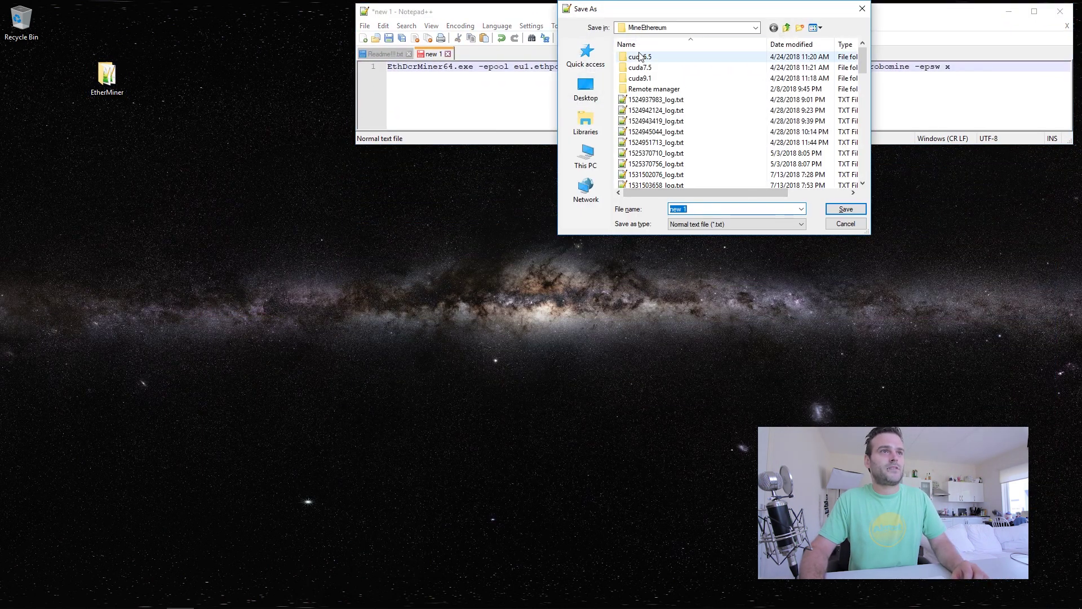
left_click(587, 90)
type("EtherMinerConf")
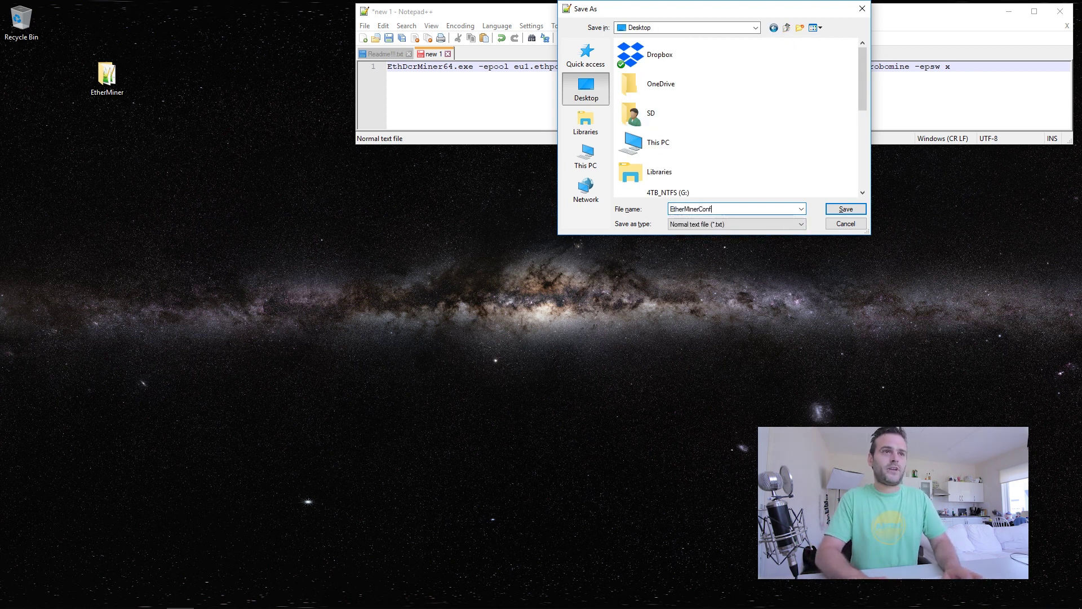
key("Return")
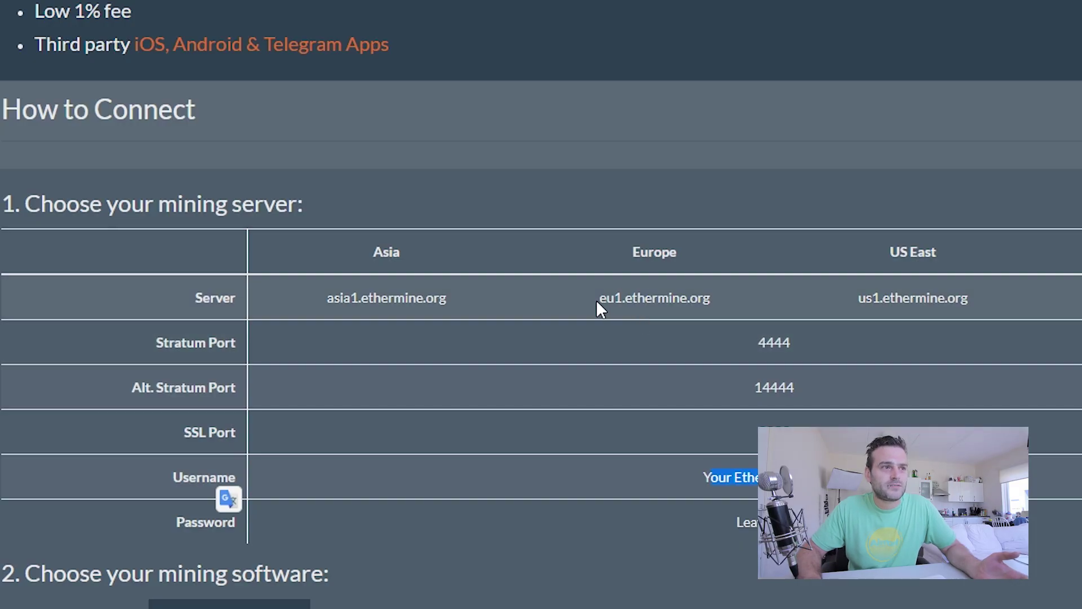
Replace eu1.ethpool.org with eu1.ethermine.org from the site, then open the EtherMiner folder.
left_click_drag(596, 300, 685, 299)
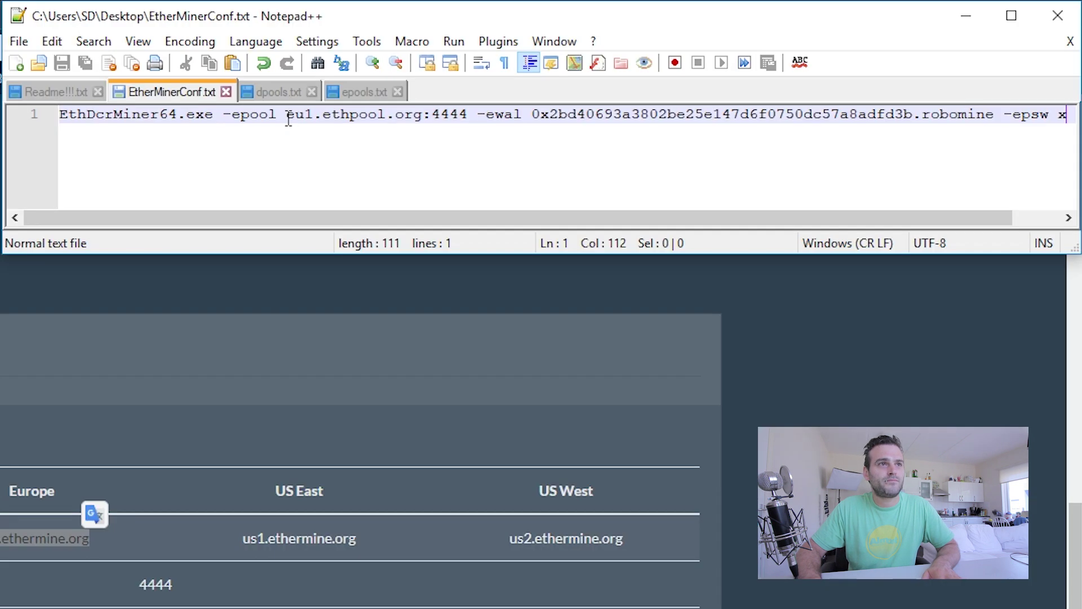
left_click_drag(288, 116, 424, 116)
type("eu1.ethermine.org")
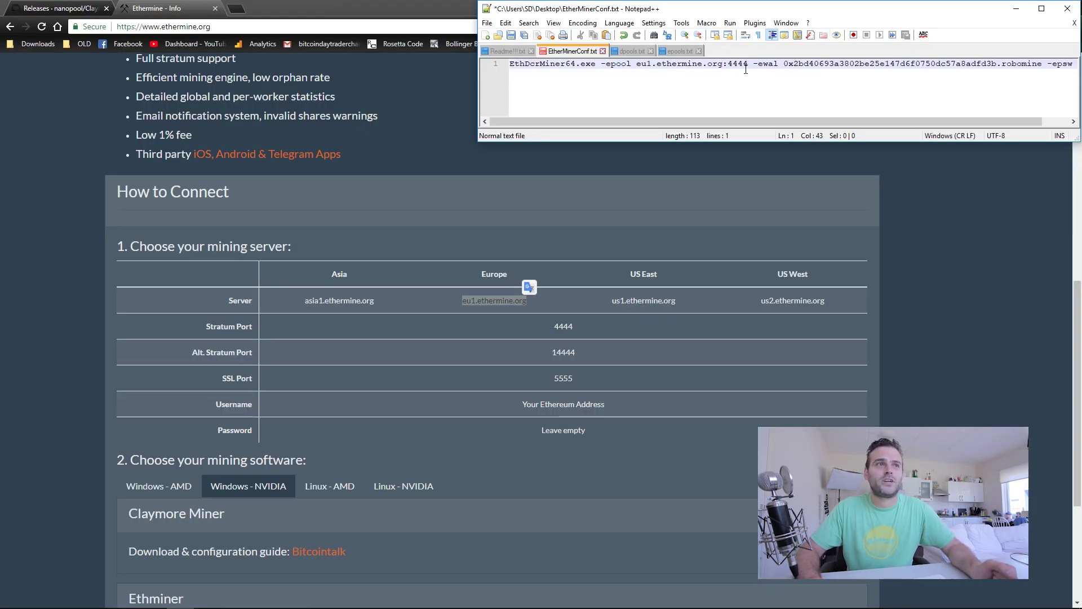
double_click(107, 73)
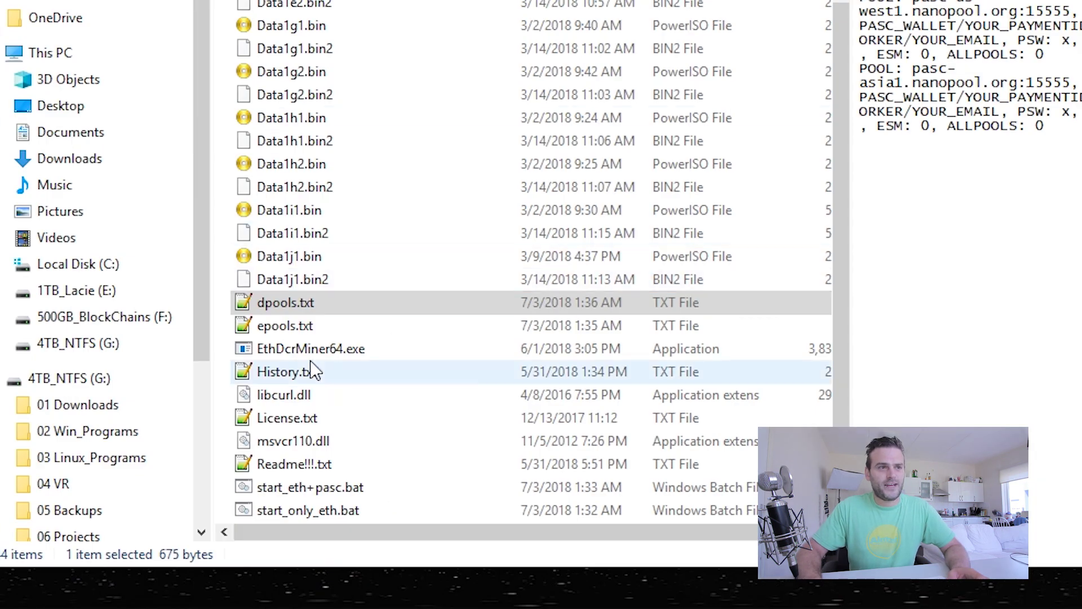
Comment out all five pool lines in dpools.txt with # and save it.
left_click(278, 332)
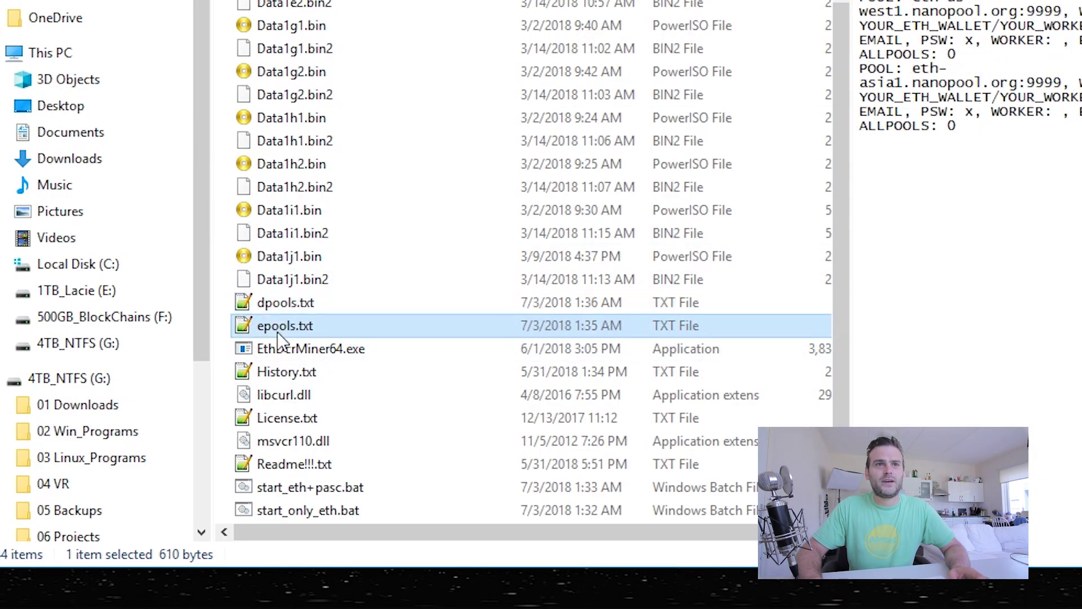
left_click(276, 312)
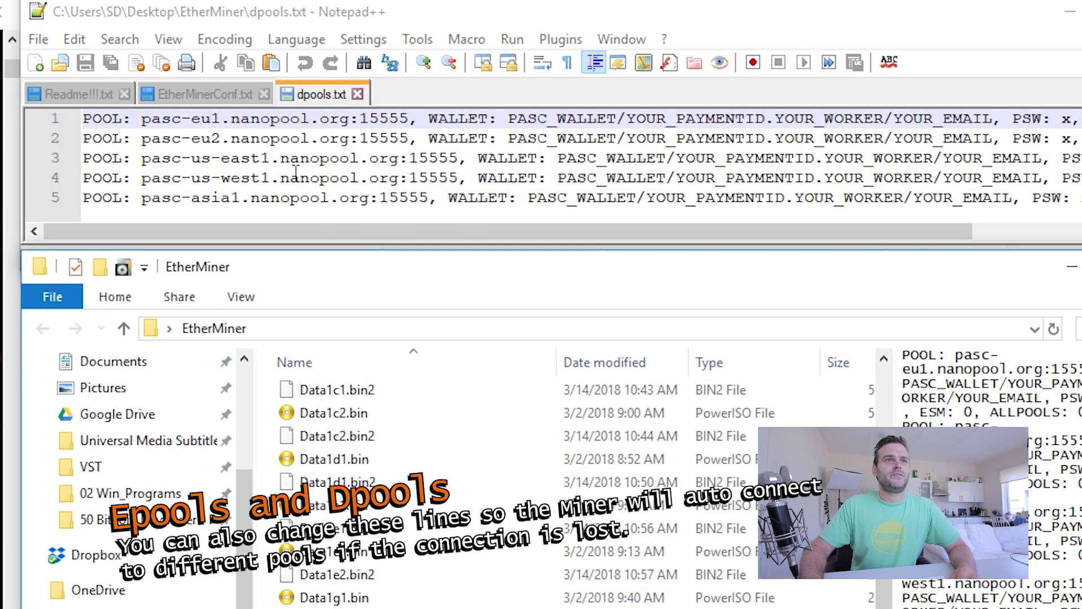
left_click_drag(374, 237, 231, 220)
left_click(72, 119)
left_click(85, 119)
type("#")
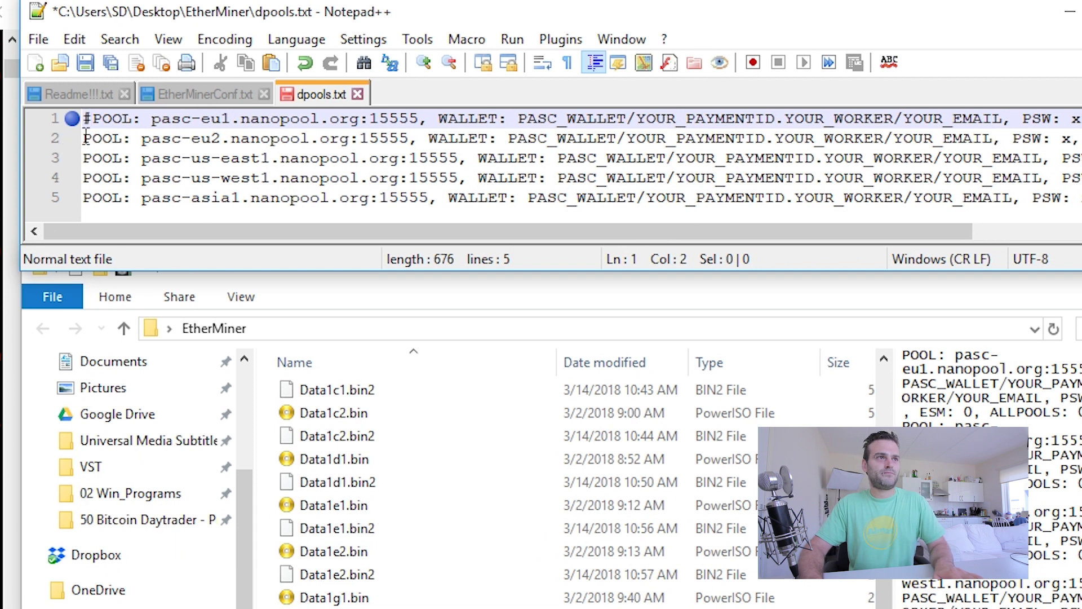
key("Down")
key("Home")
type("#")
key("Down")
key("Home")
type("#")
key("Down")
key("Home")
type("#")
key("Down")
key("Home")
type("#")
key("ctrl+s")
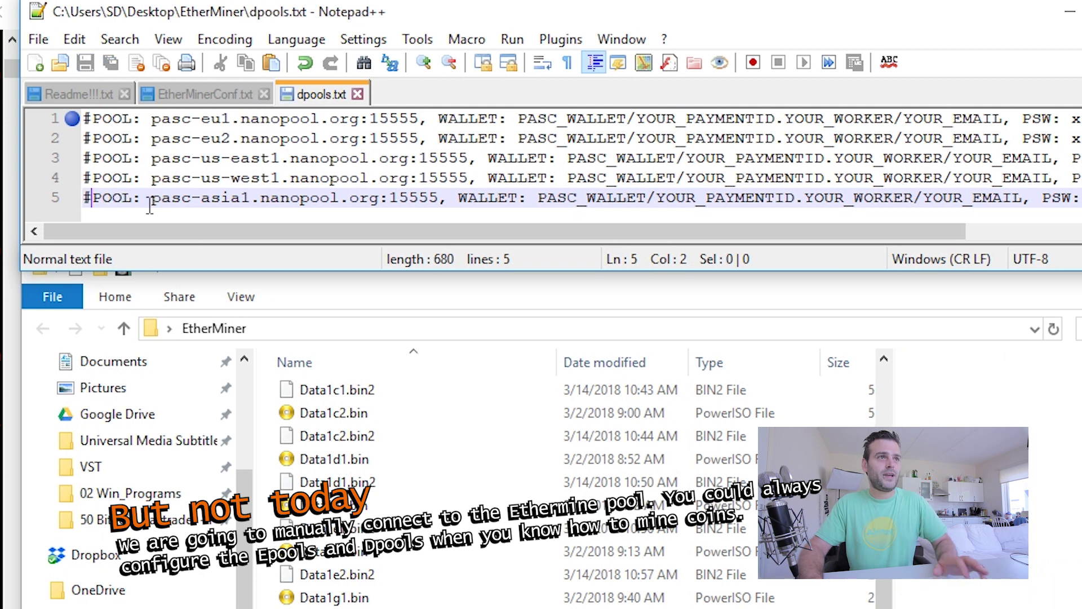
Open epools.txt, comment out lines 3 to 5 with #, and save.
left_click(315, 336)
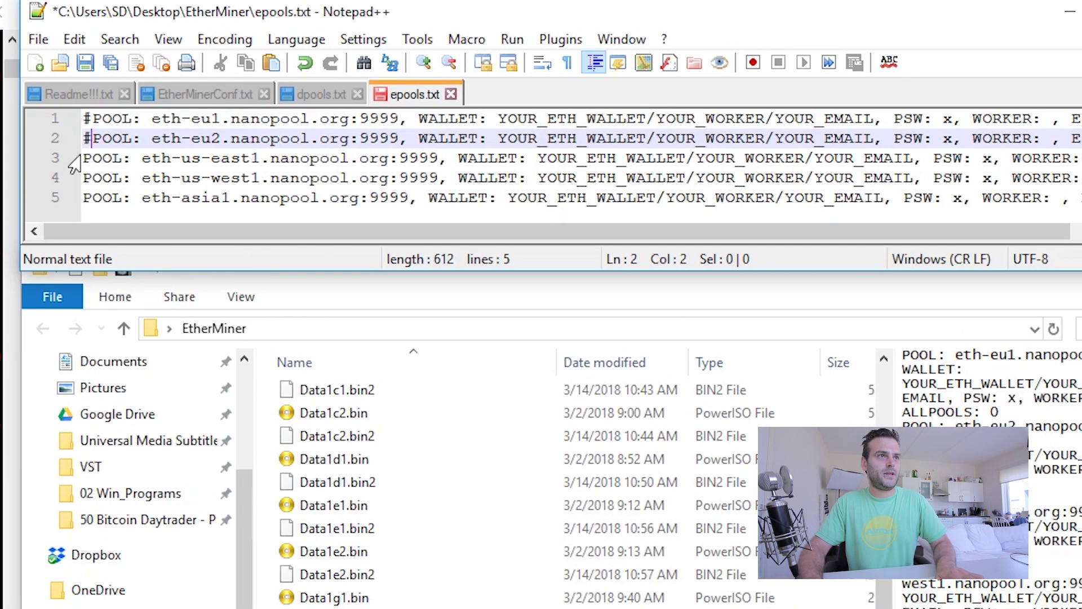
left_click(73, 159)
type("#")
left_click(84, 179)
type("#")
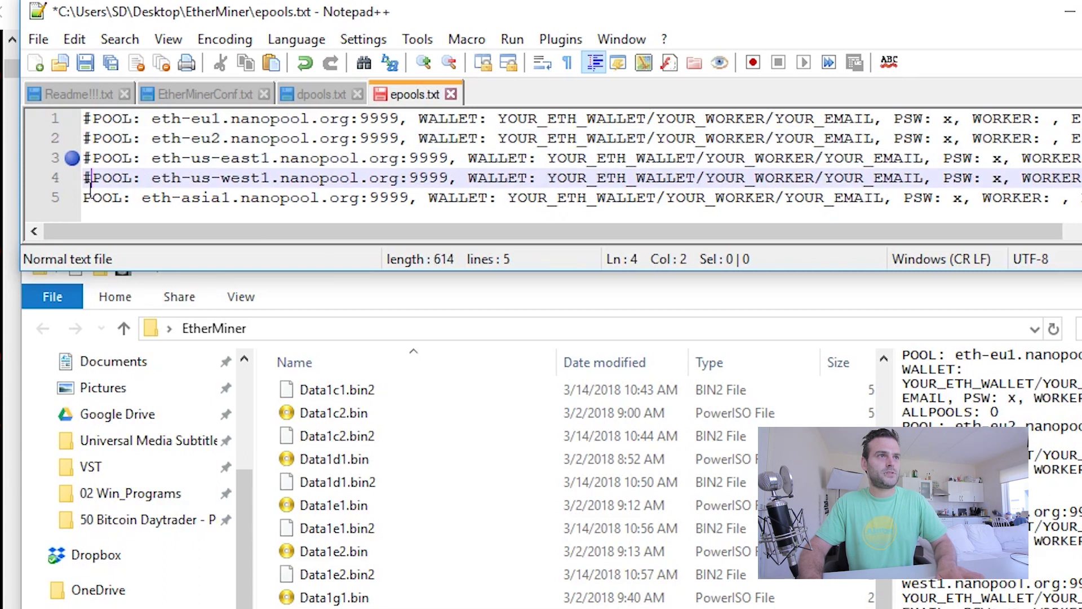
left_click(84, 197)
type("#")
key("ctrl+s")
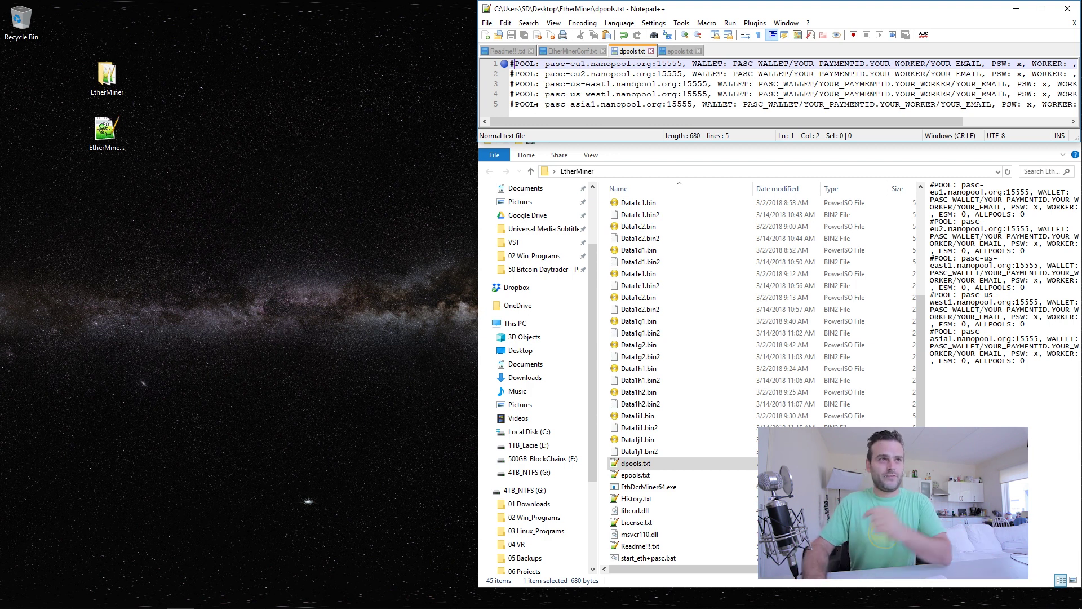
Return to epools.txt and preview the start_eth+pasc.bat batch file.
left_click(681, 52)
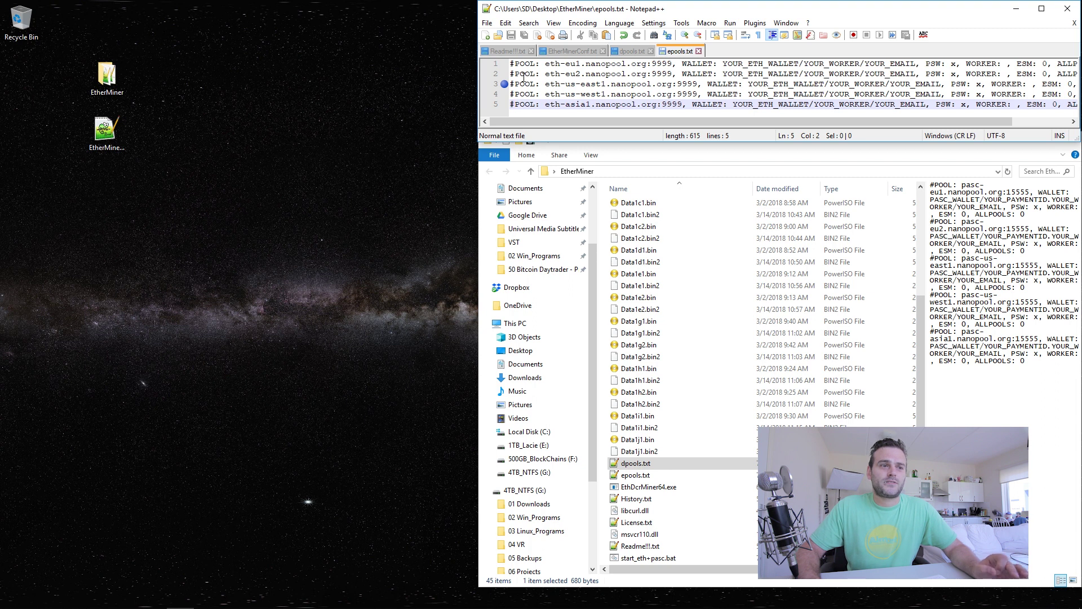
left_click(664, 560)
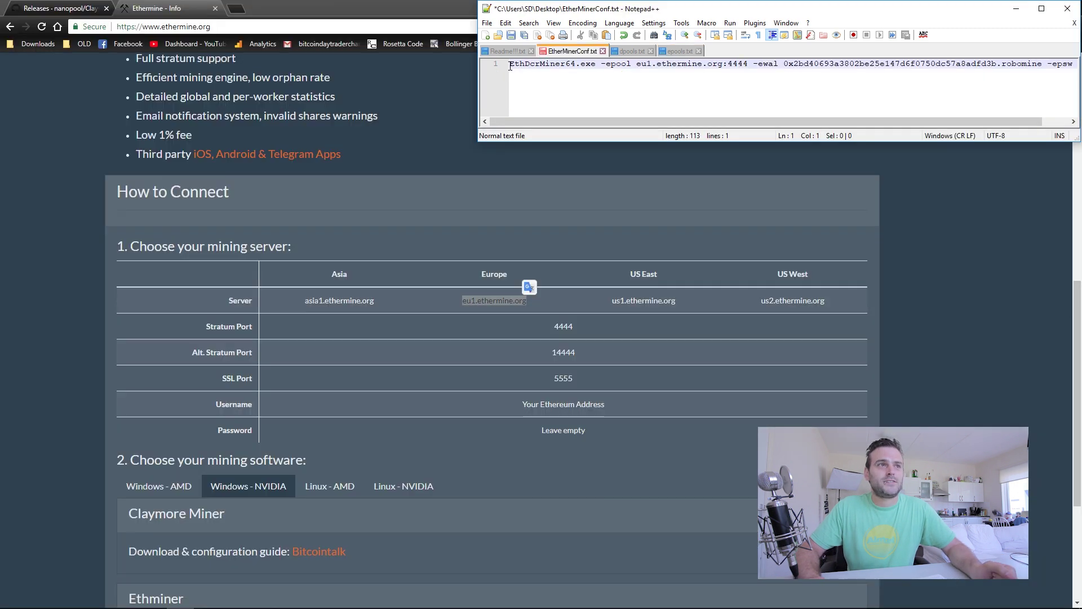
left_click_drag(949, 120, 914, 121)
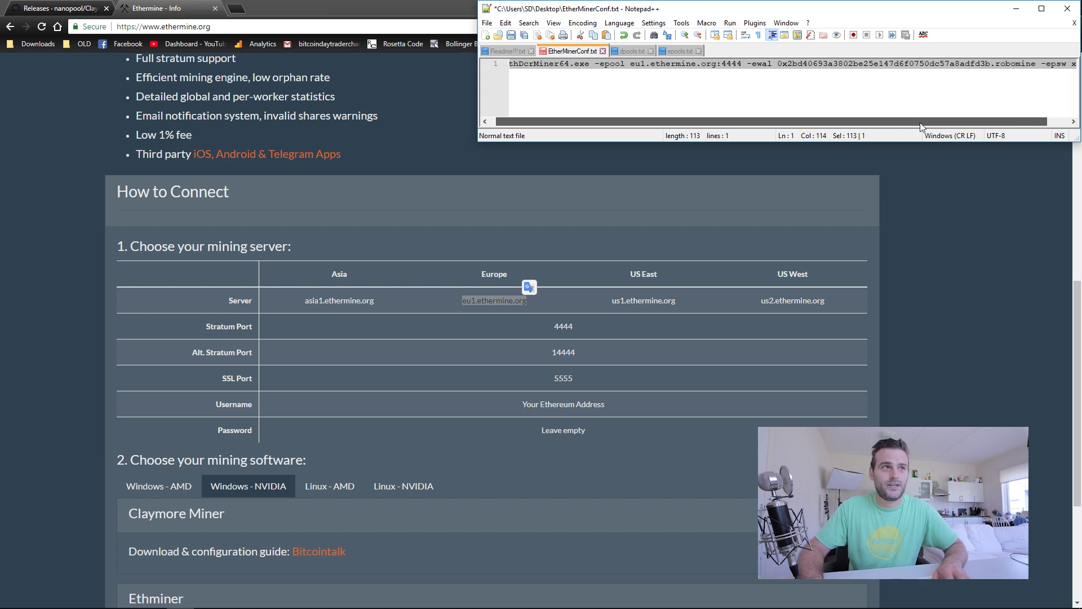
Launch Command Prompt as administrator and move its window to the top-left.
left_click(283, 8)
left_click(15, 598)
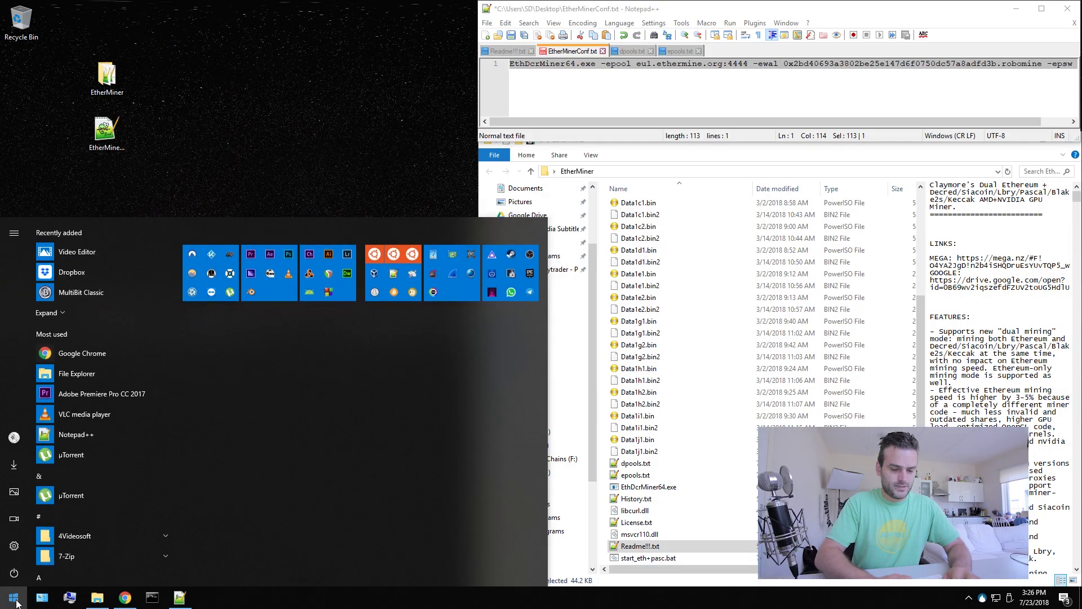
type("cmd")
right_click(109, 282)
left_click(116, 296)
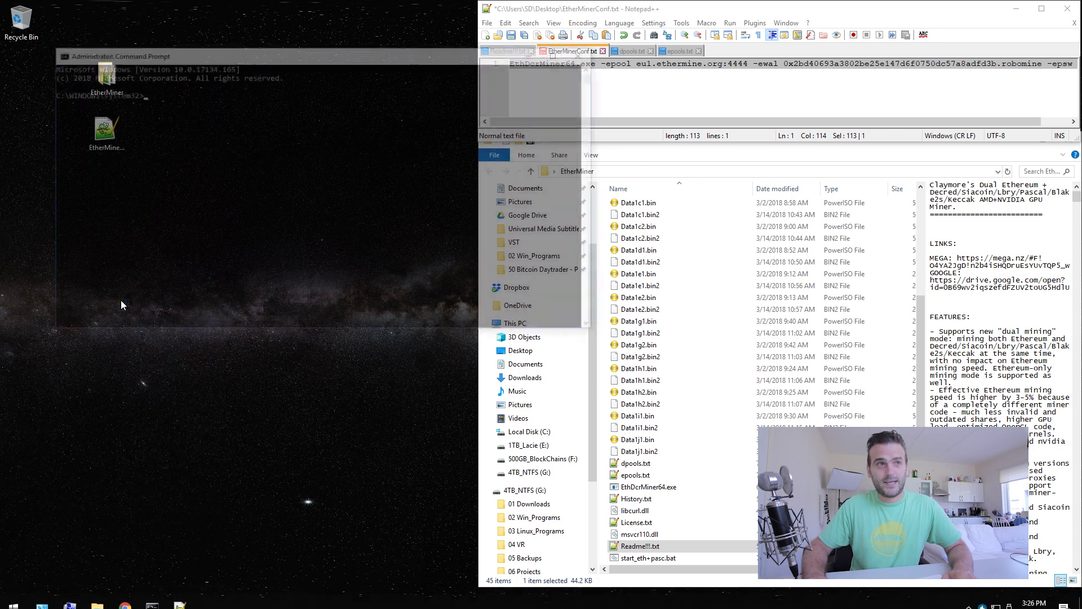
left_click_drag(277, 51, 230, 12)
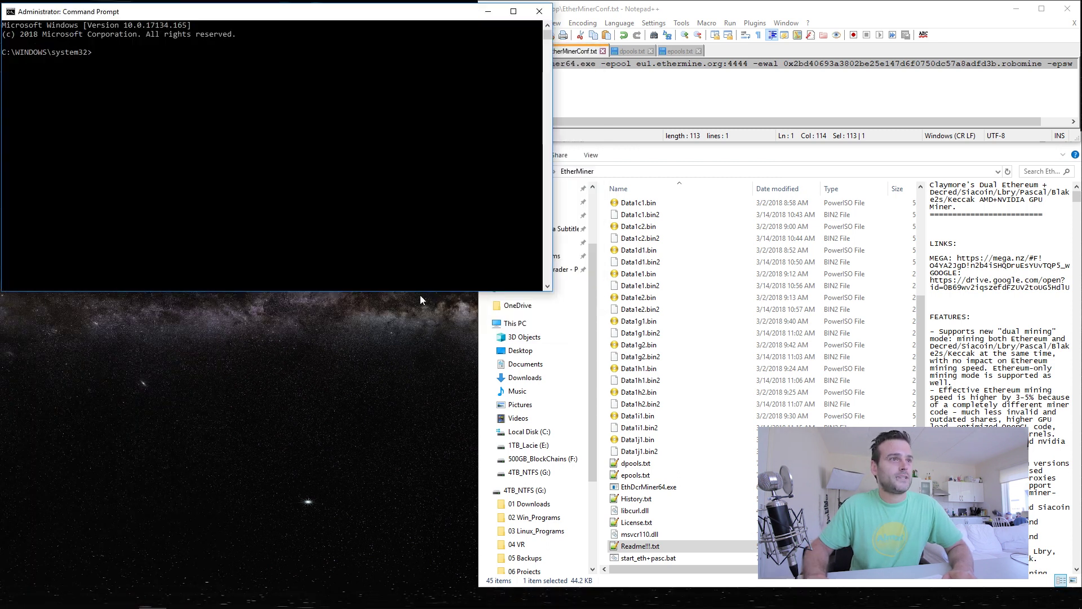
left_click(552, 289)
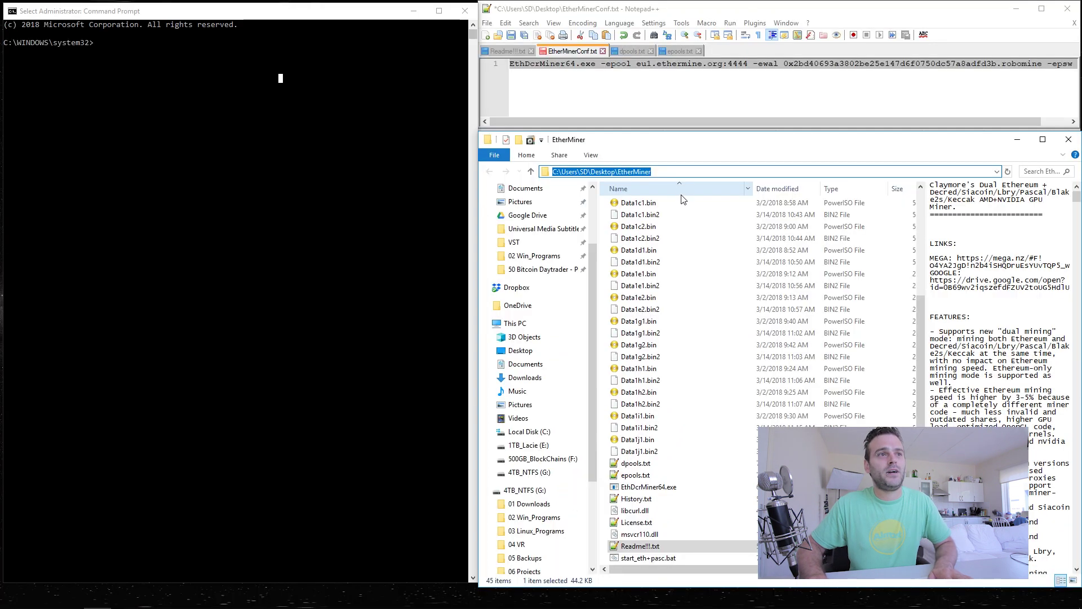
Change into the Desktop EtherMiner folder with cd and list its 41 files with dir.
left_click(350, 191)
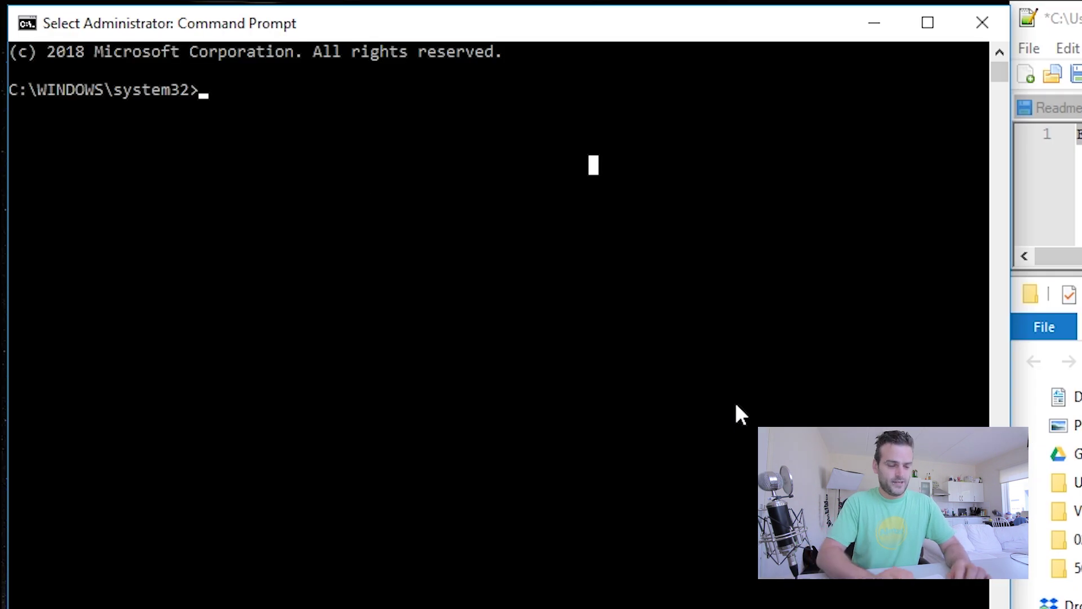
type("cd")
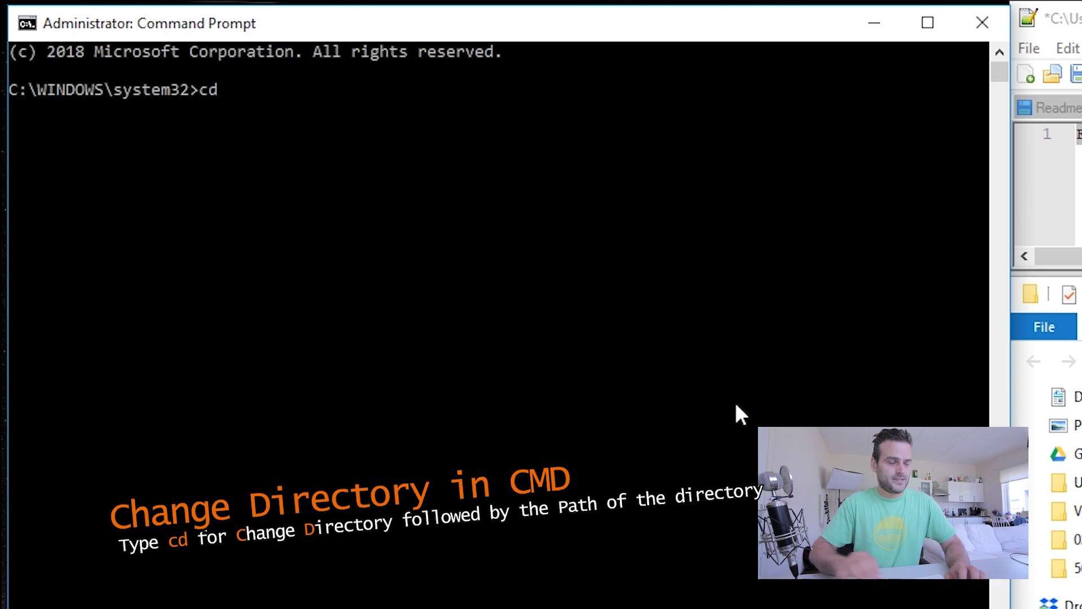
type("C:\\Users\\SD\\Desktop\\EtherMiner")
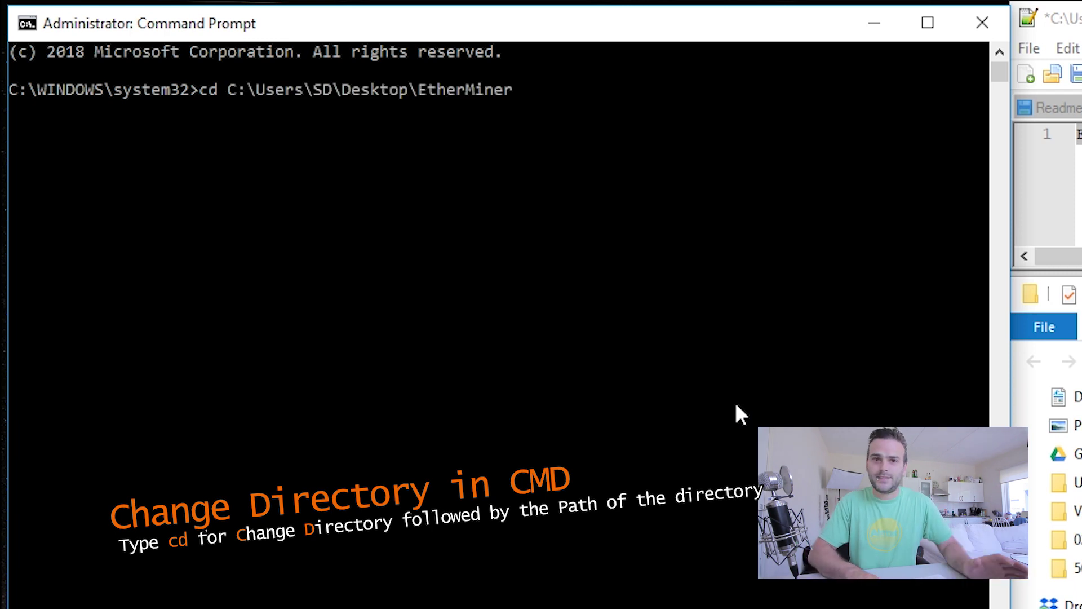
key("Return")
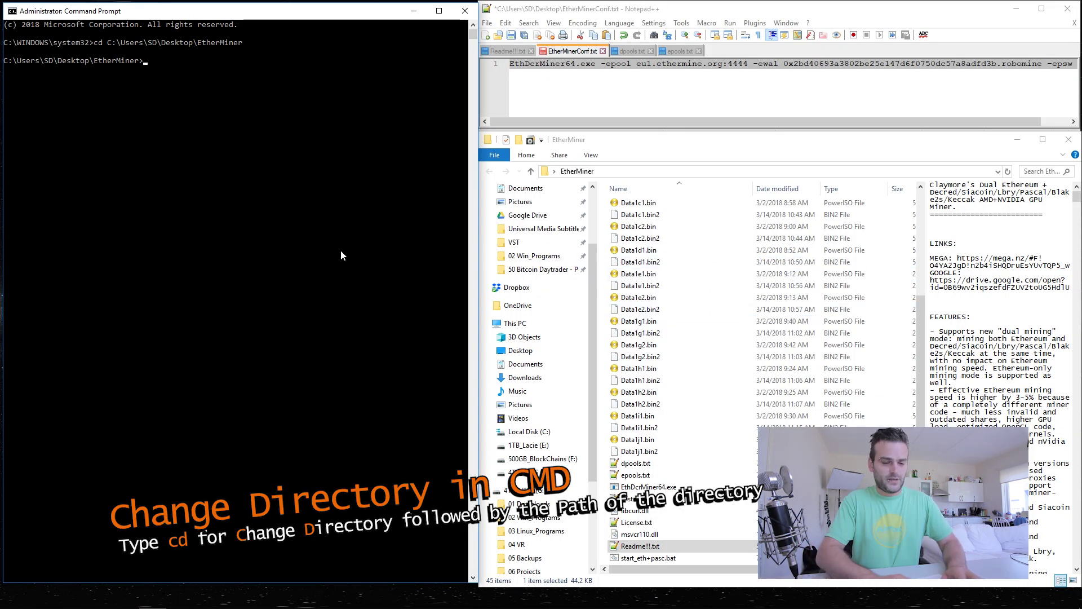
type("dir")
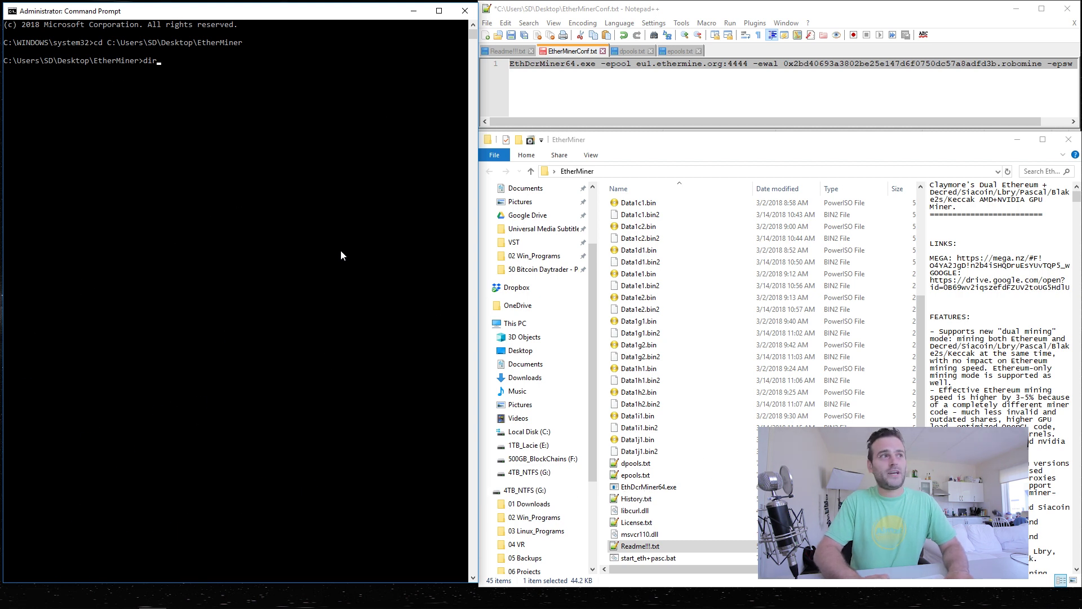
key("Return")
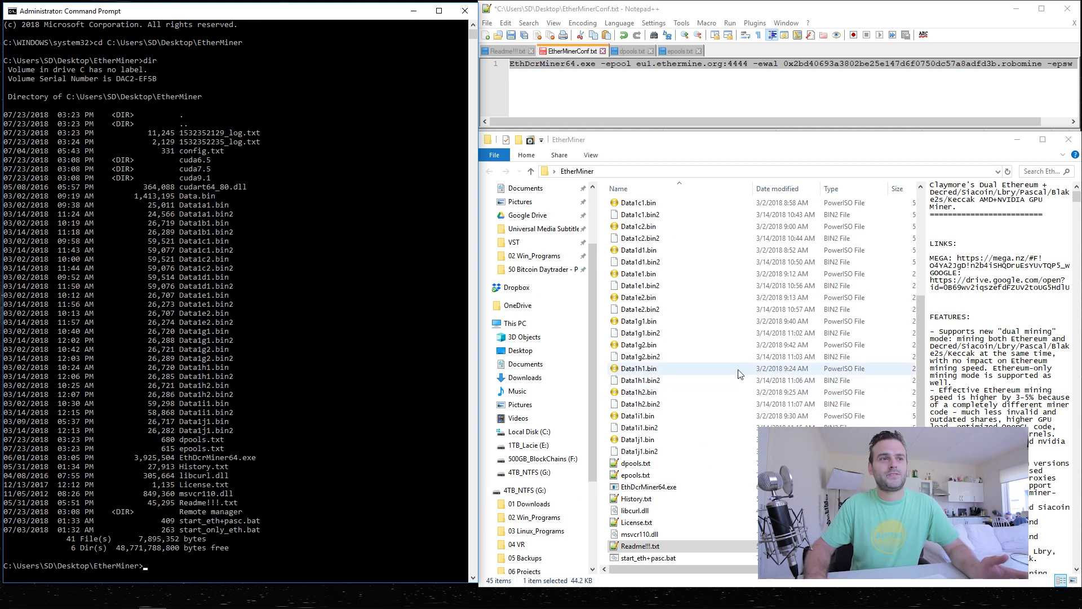
scroll(739, 394, "down", 1)
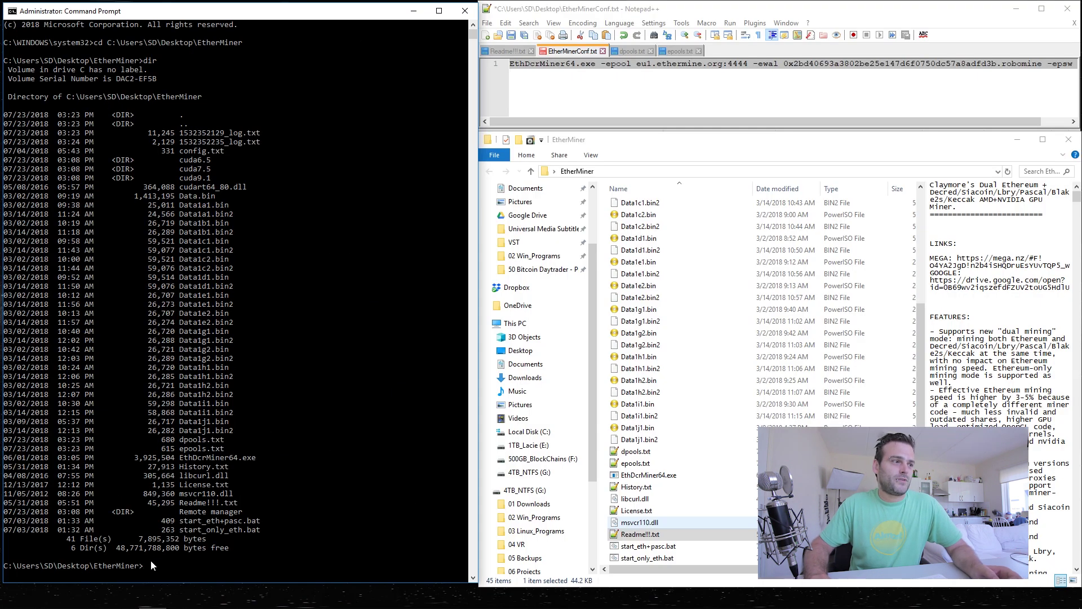
left_click(536, 68)
Copy the full EthDcrMiner64 command from EtherMinerConf.txt and paste it at the prompt.
double_click(535, 68)
key("ctrl+a")
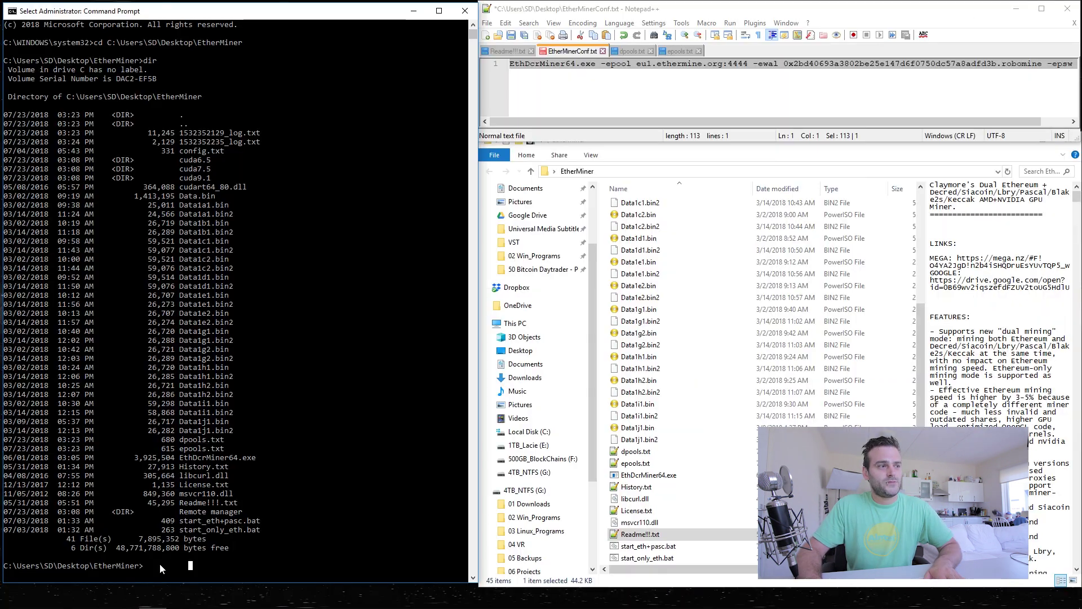
left_click(159, 561)
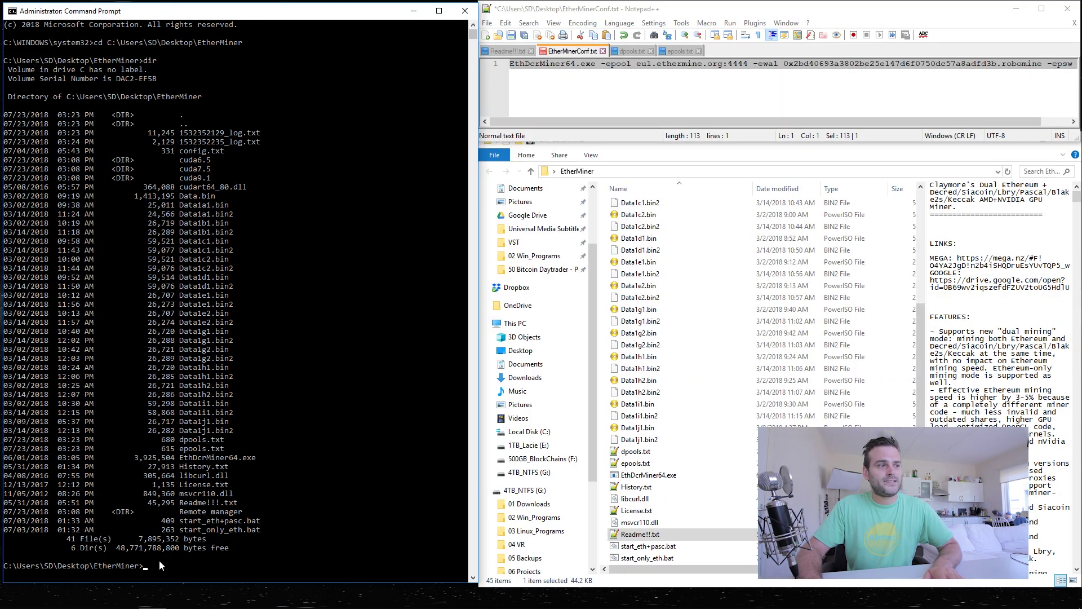
right_click(603, 66)
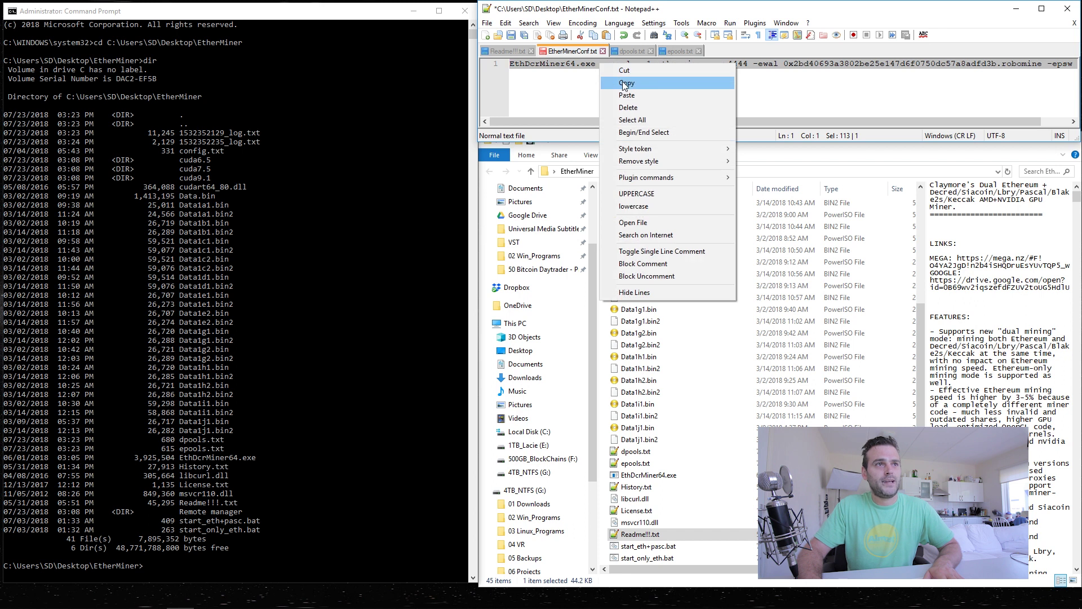
left_click(620, 80)
right_click(283, 553)
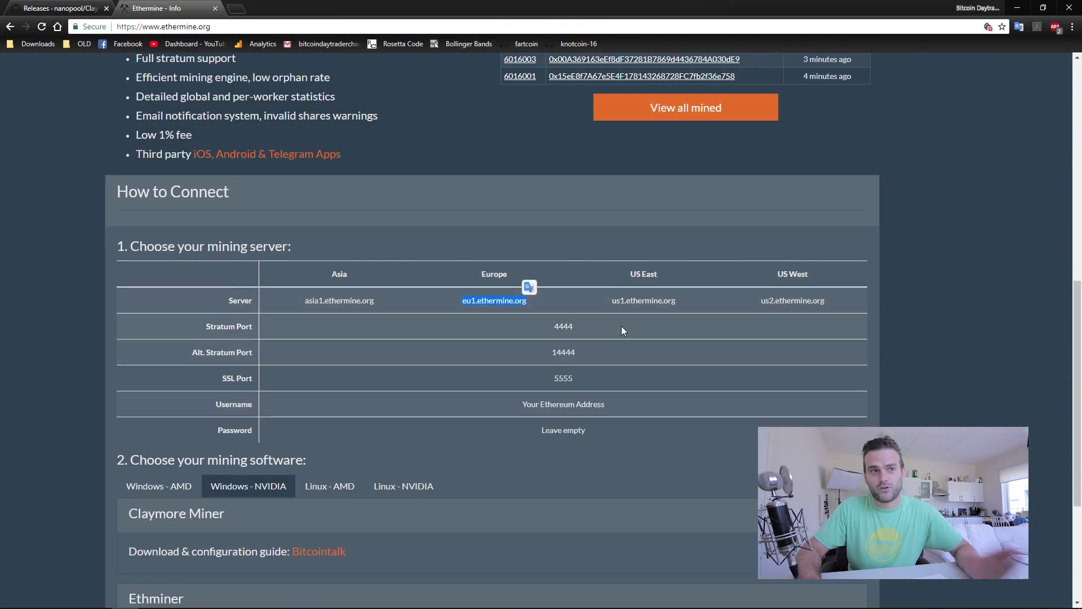
Run the pasted miner command for eu1.ethermine.org:4444 with worker robomine.
left_click(1016, 9)
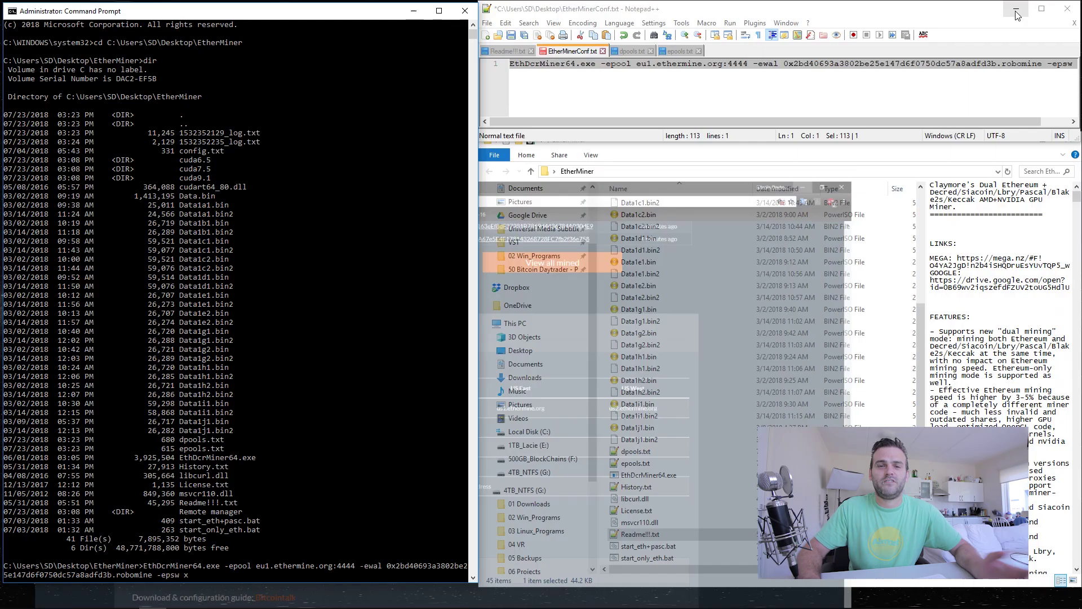
left_click(338, 566)
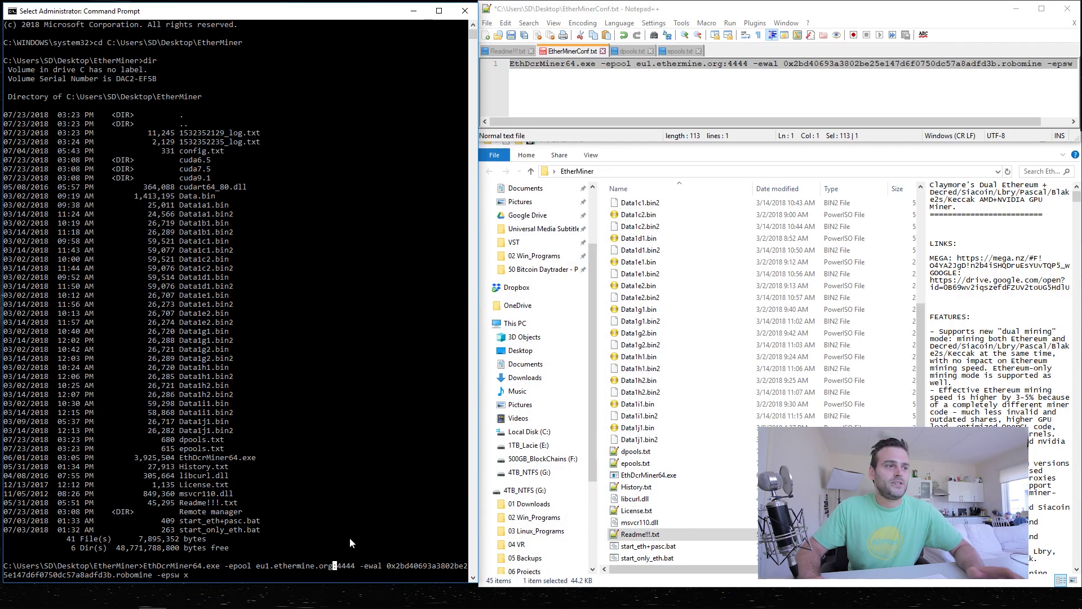
left_click(226, 574)
key("Return")
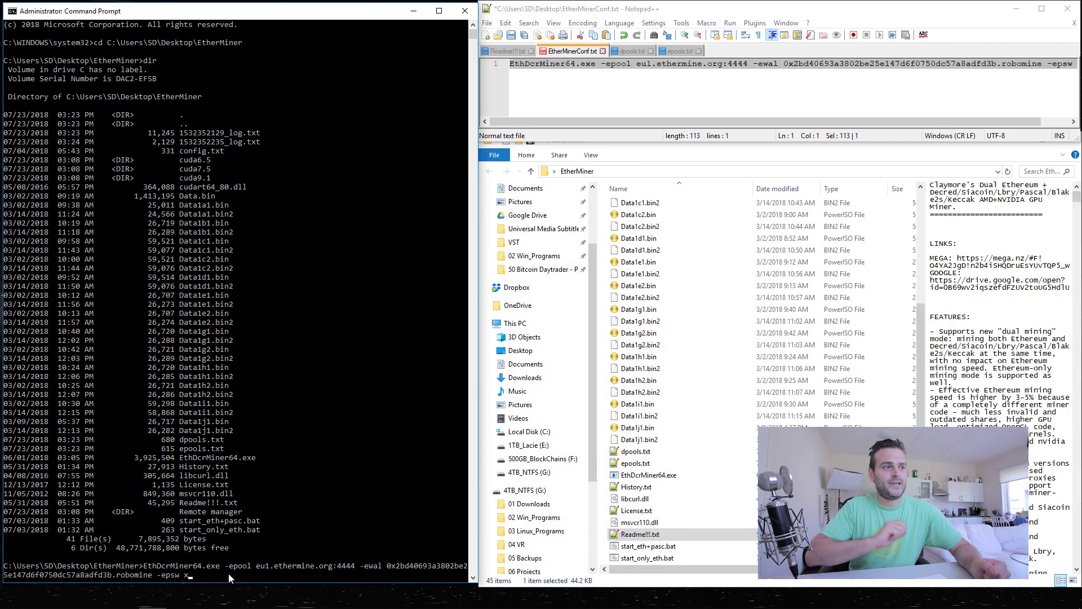
key("Return")
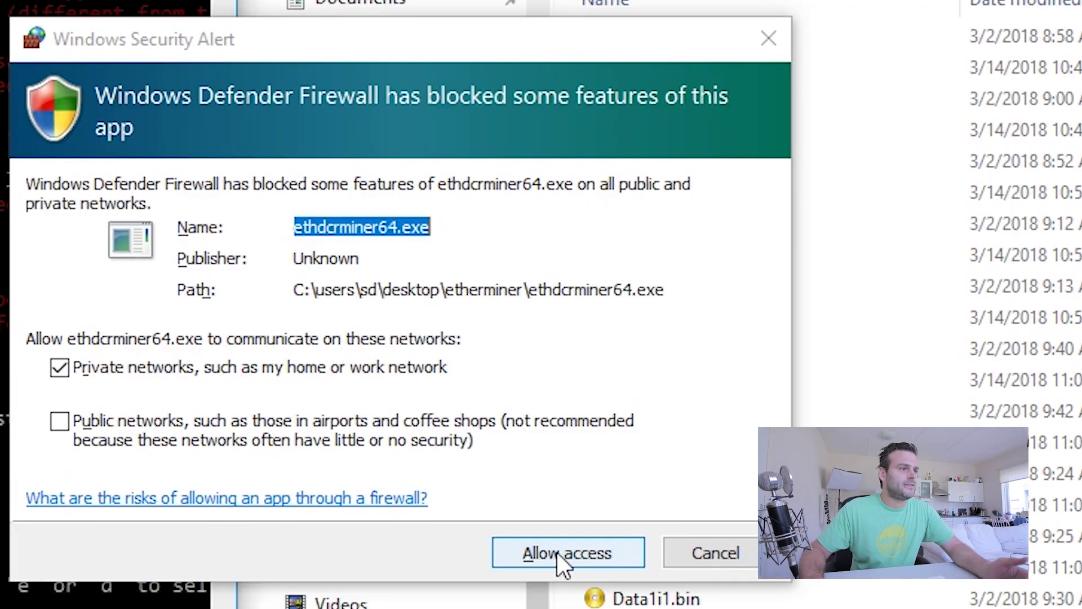
Allow ethdcrminer64.exe through the firewall on private networks.
left_click(557, 553)
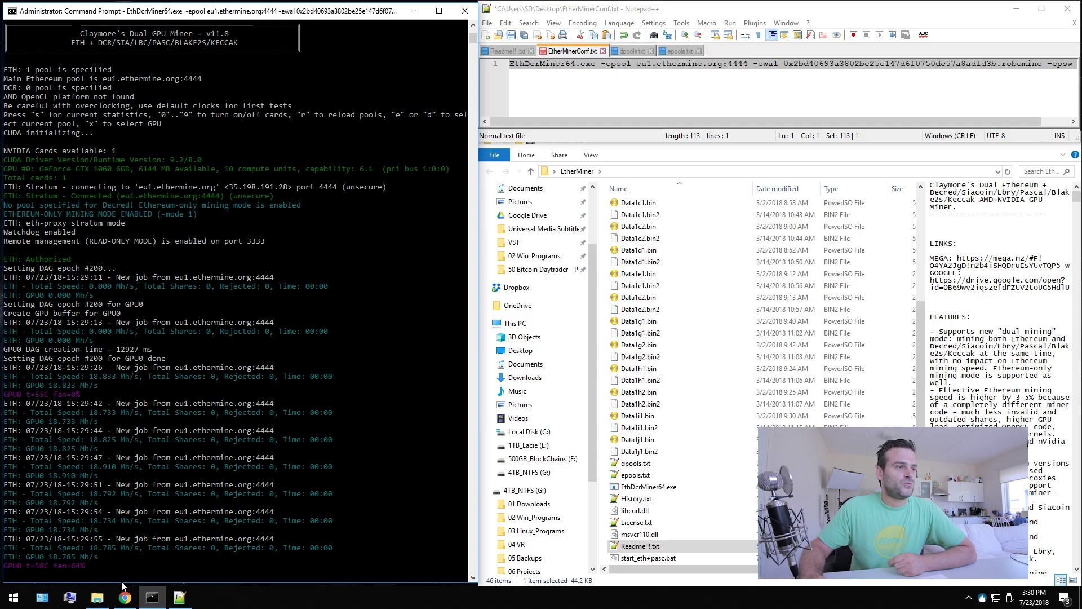
Load the Ethermine URL /miners/ plus the miner command's wallet address and /dashboard.
left_click(125, 597)
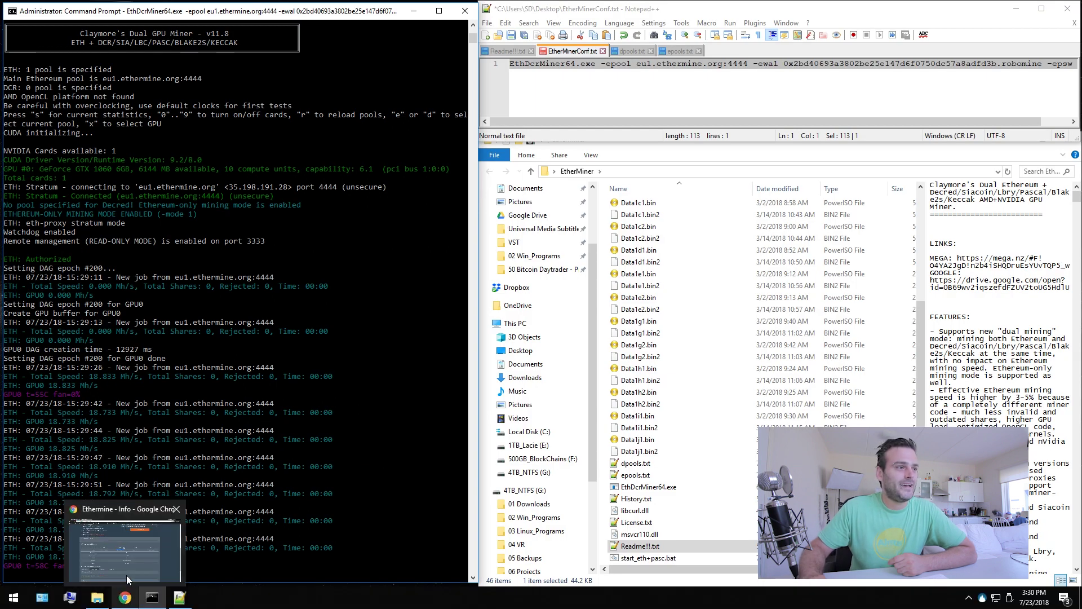
left_click(117, 563)
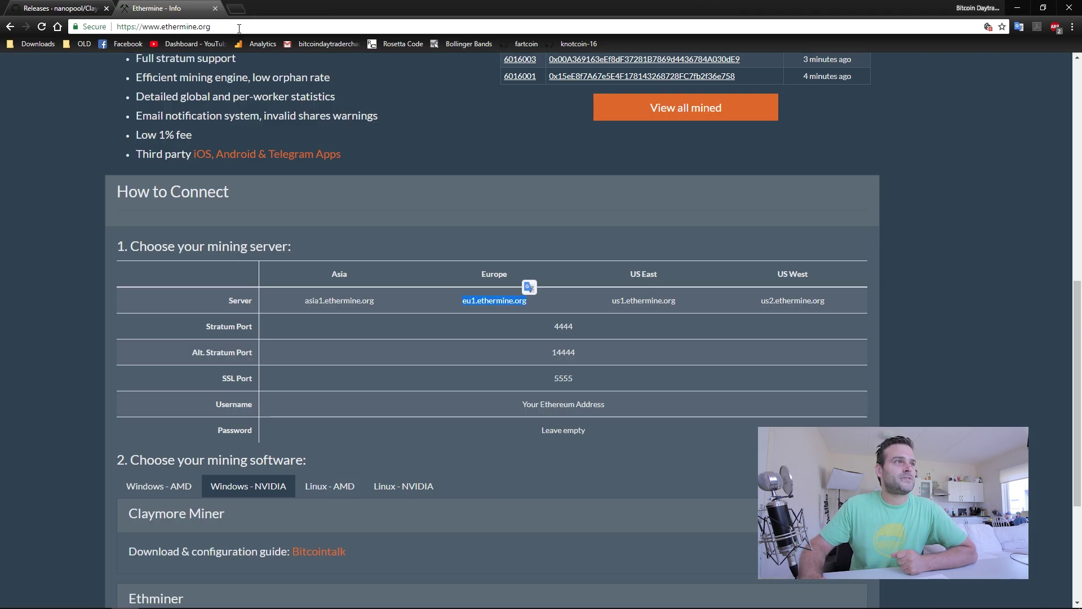
left_click(230, 27)
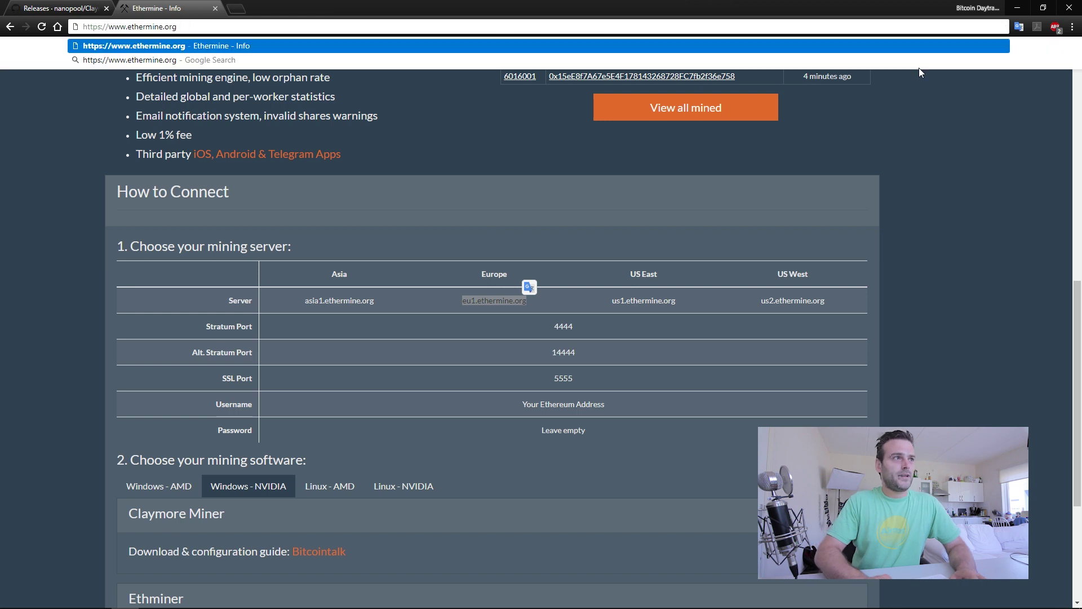
type("/miner")
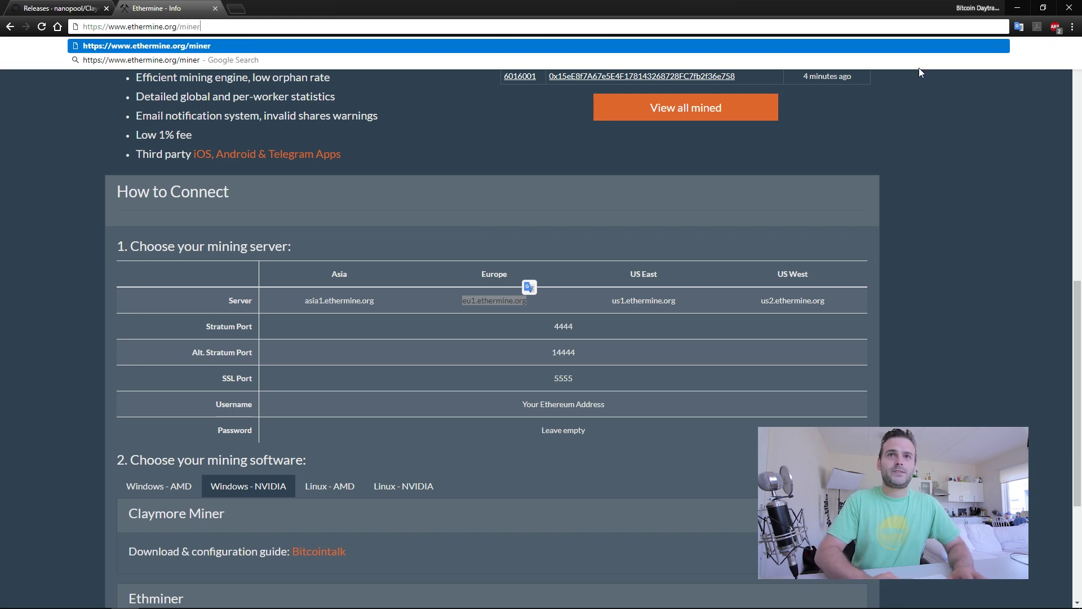
type("s/")
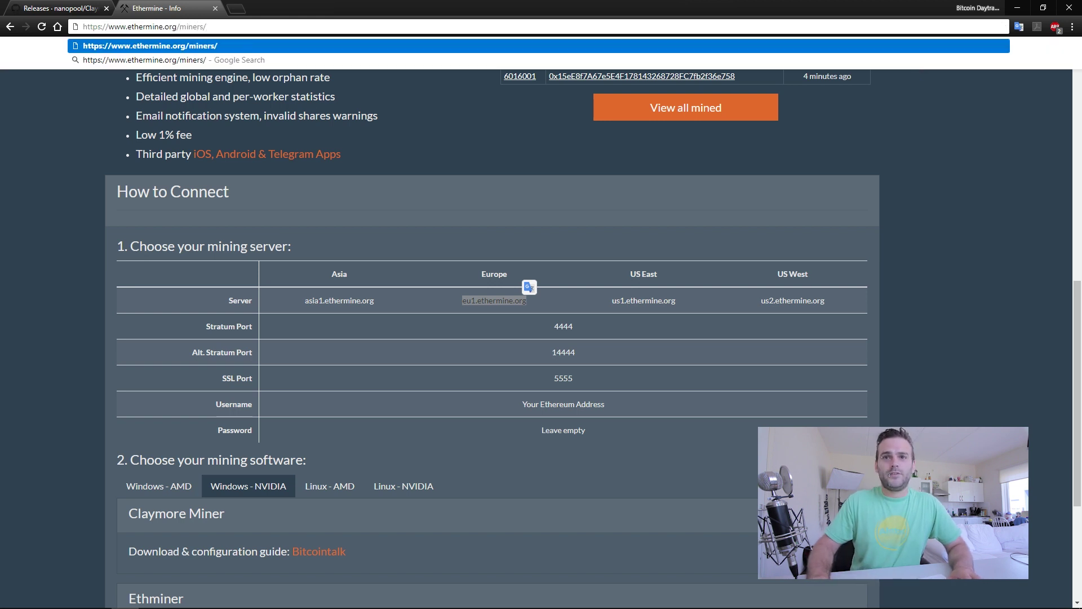
key("alt+Tab")
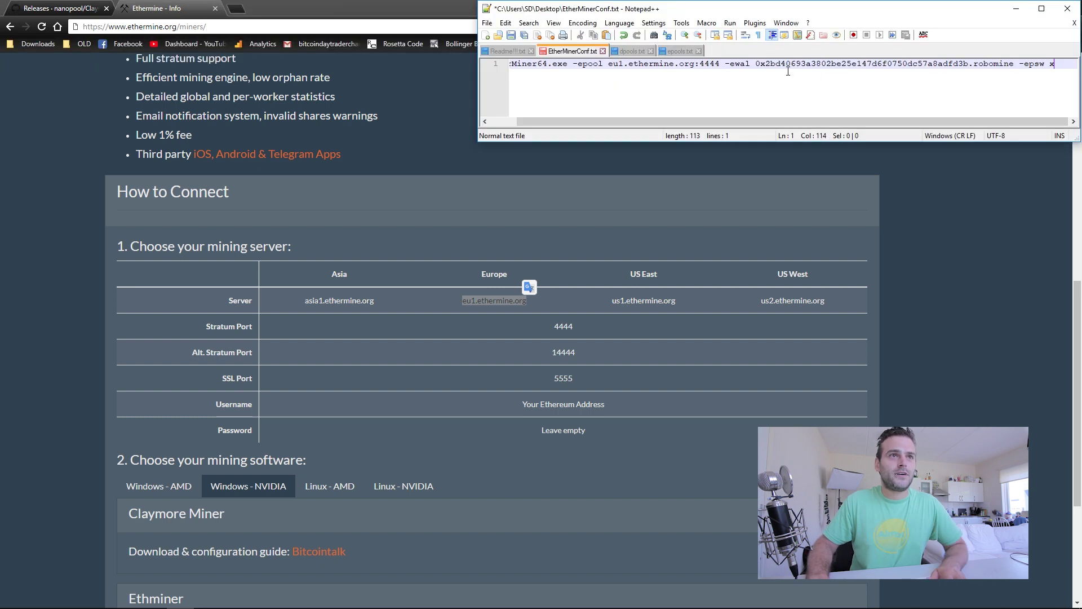
left_click_drag(766, 66, 968, 64)
key("ctrl+c")
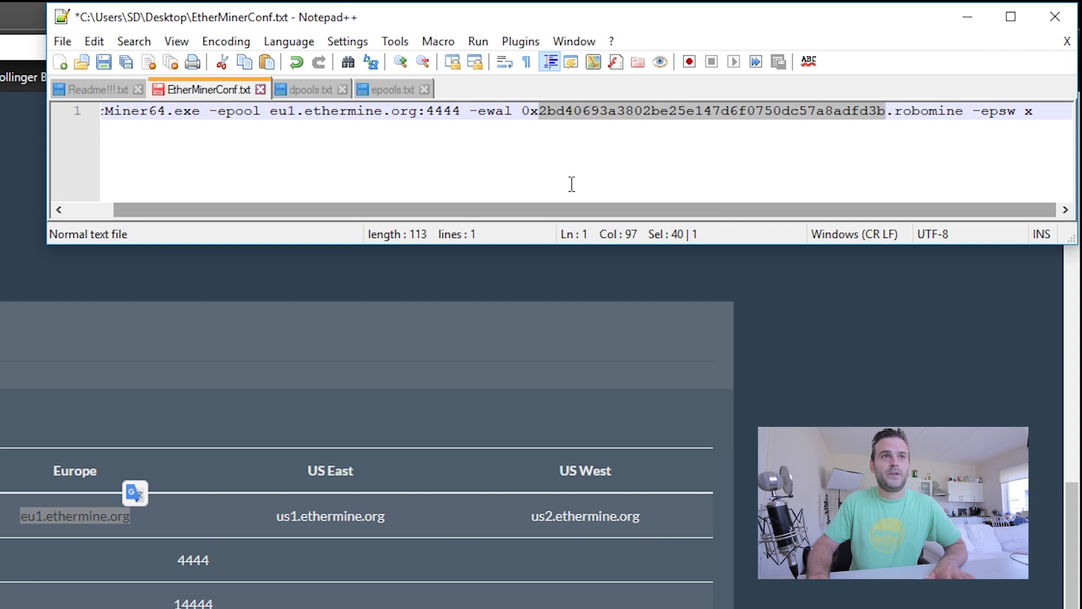
key("alt+Tab")
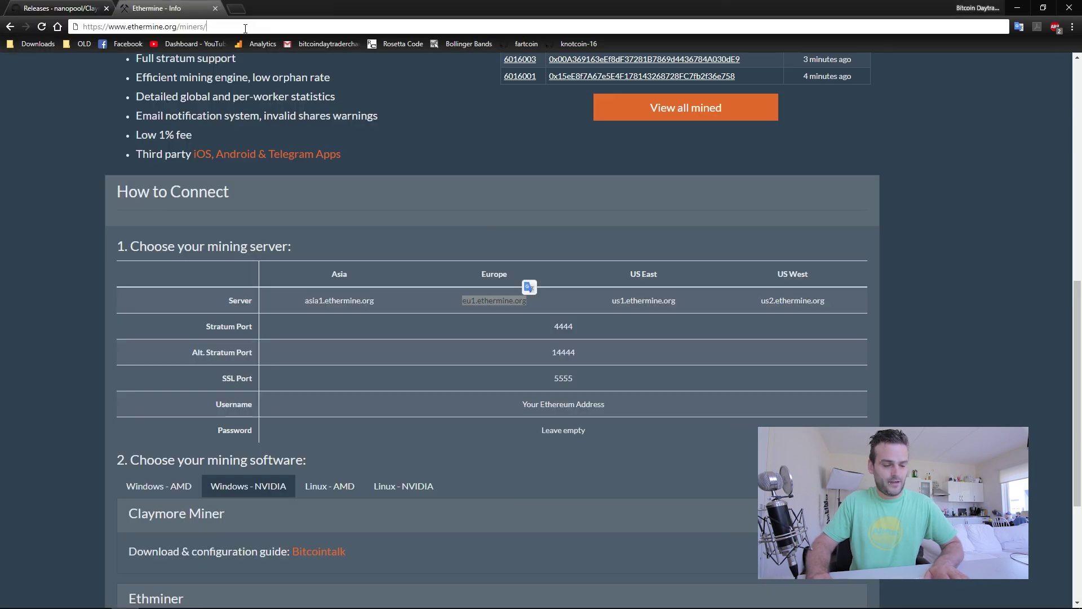
left_click(411, 26)
key("ctrl+v")
type("/dashboard")
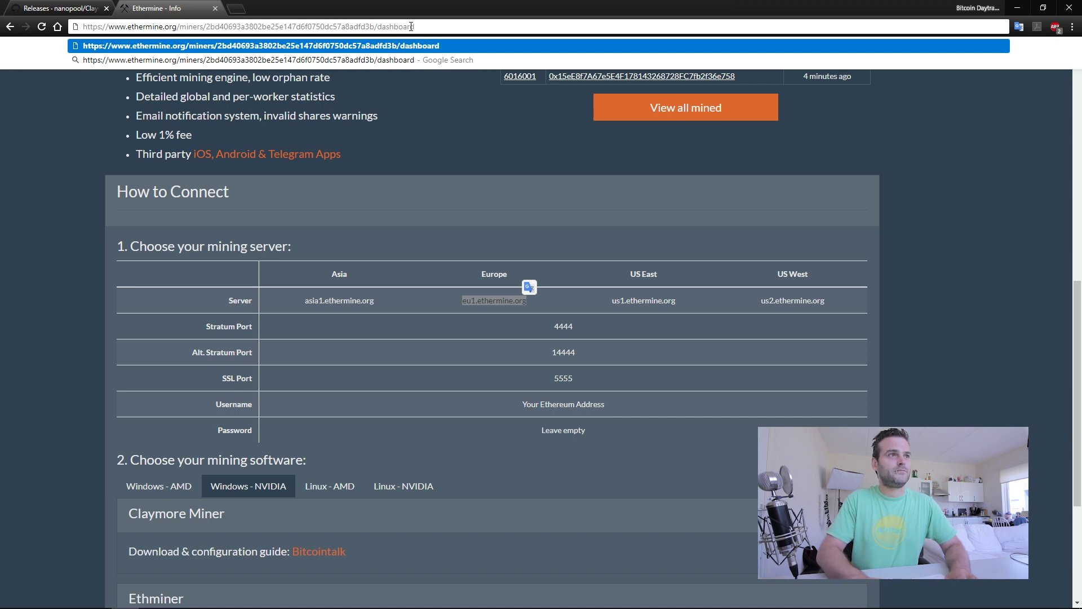
key("Return")
mouse_move(437, 202)
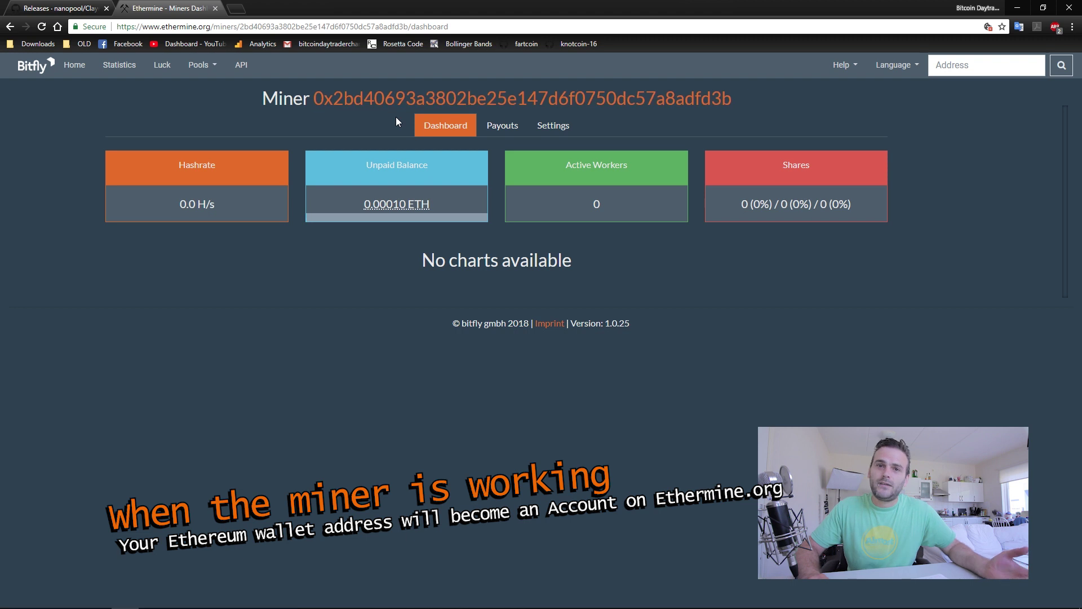
mouse_move(456, 220)
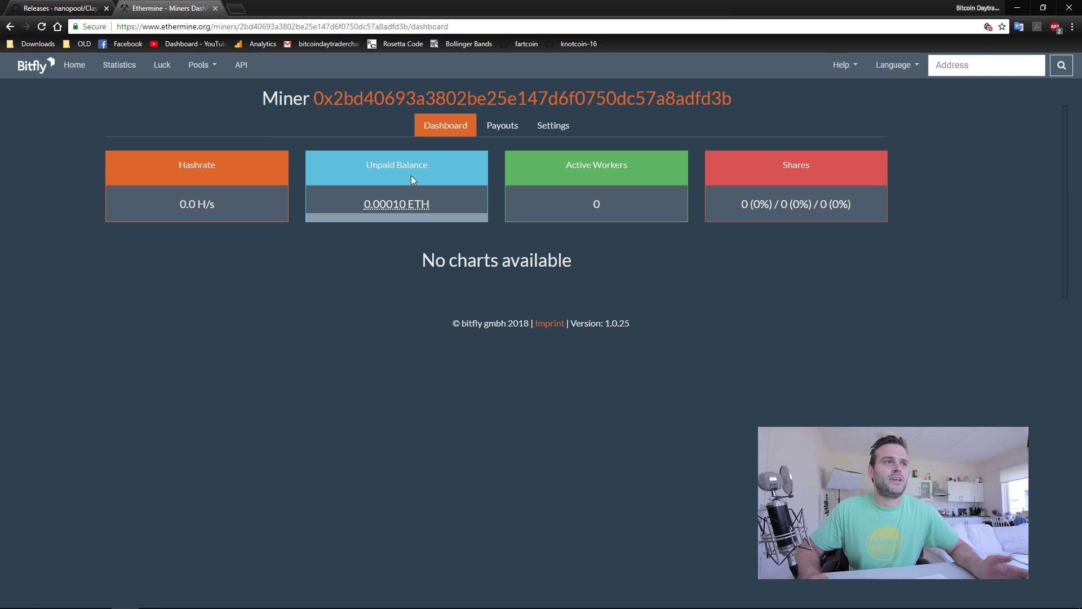
left_click(502, 125)
left_click(446, 125)
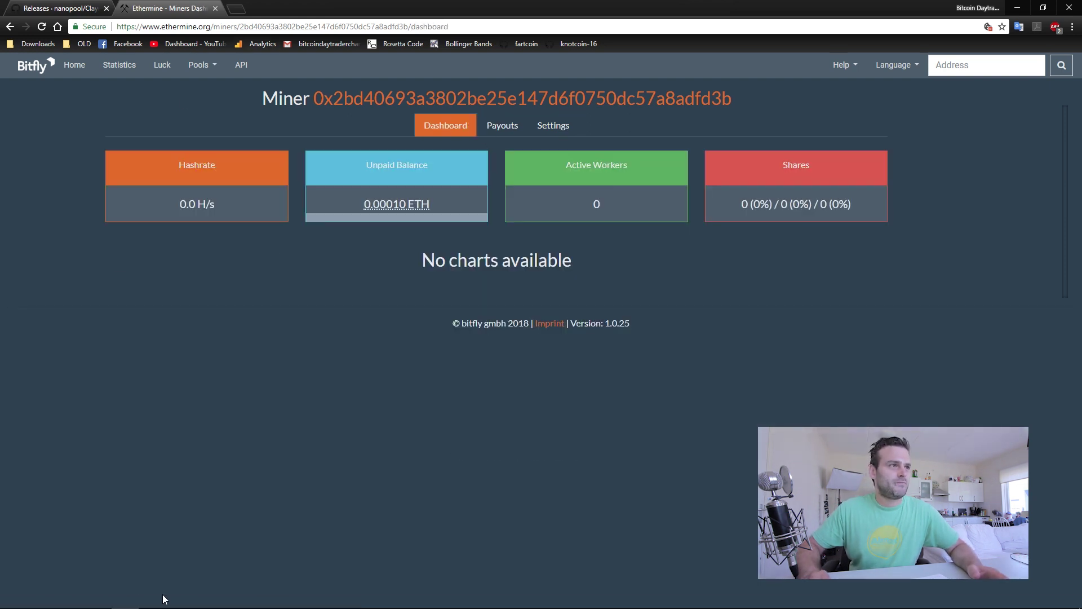
mouse_move(279, 600)
left_click(152, 599)
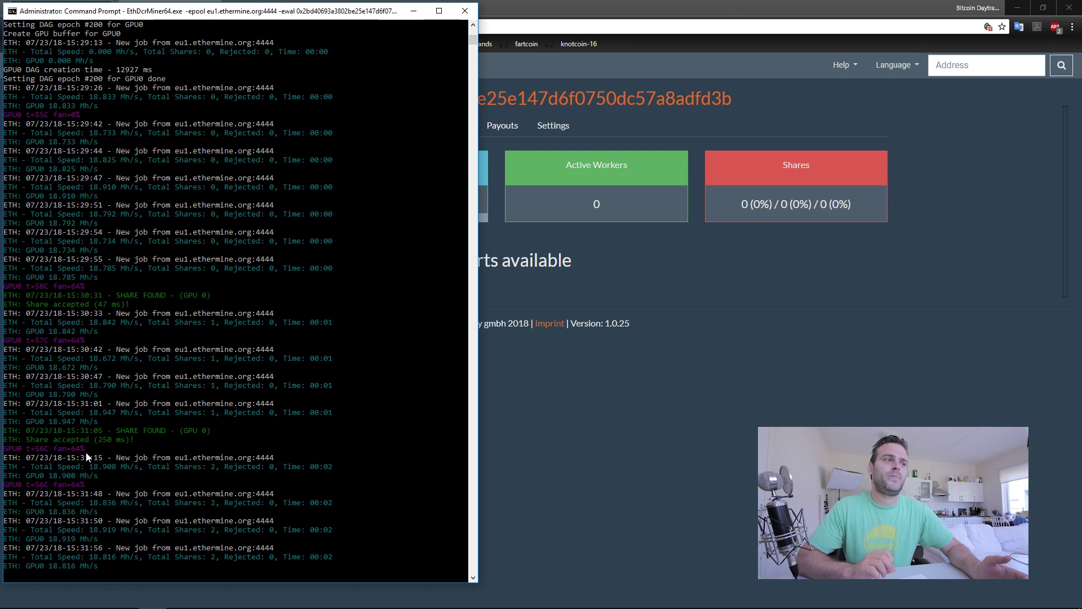
left_click(783, 354)
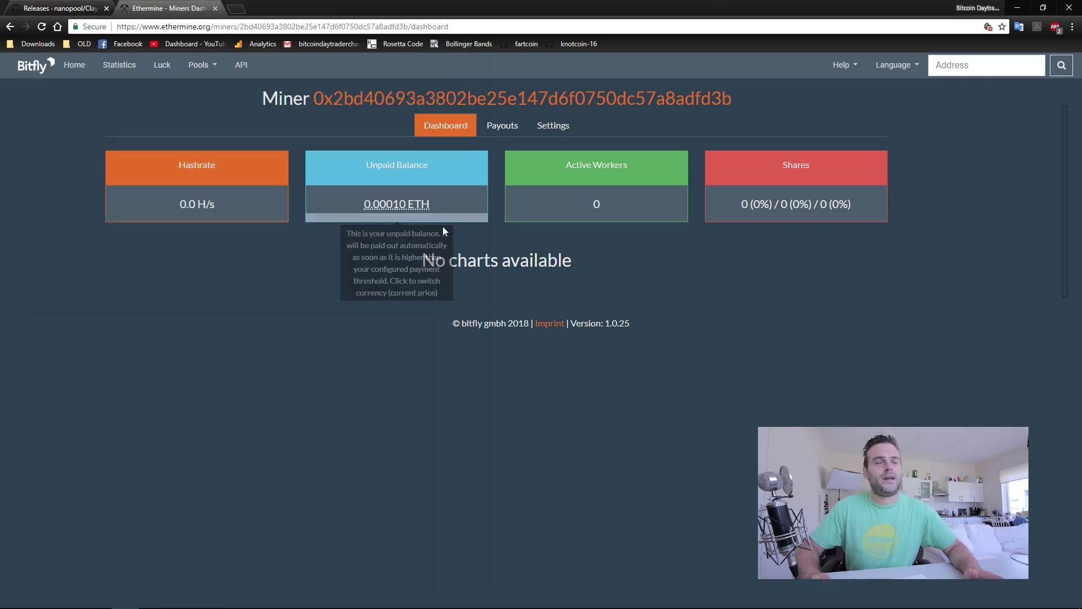
left_click(502, 125)
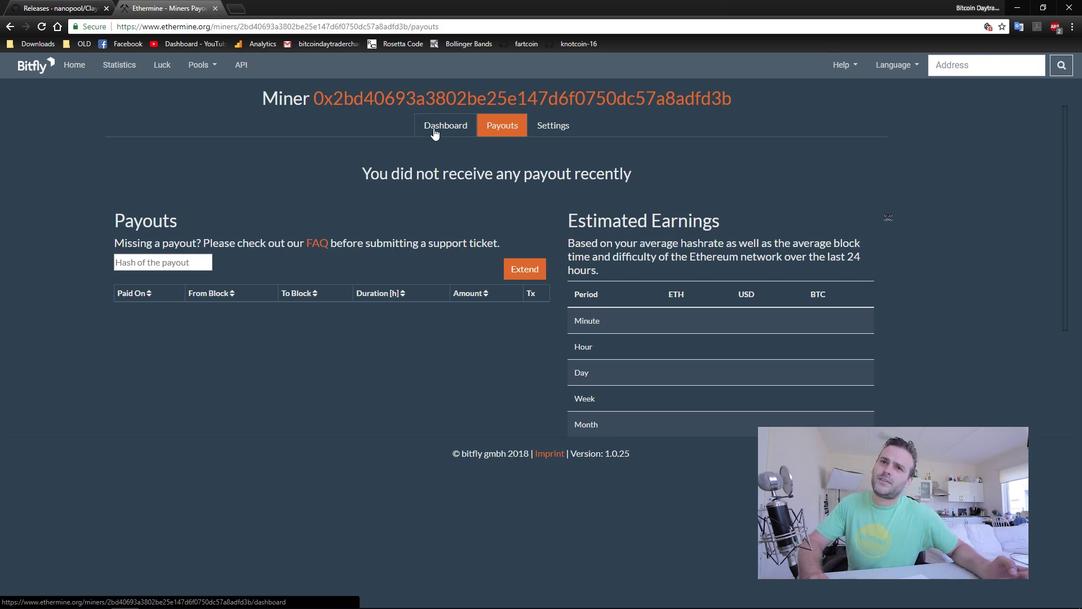
left_click(434, 131)
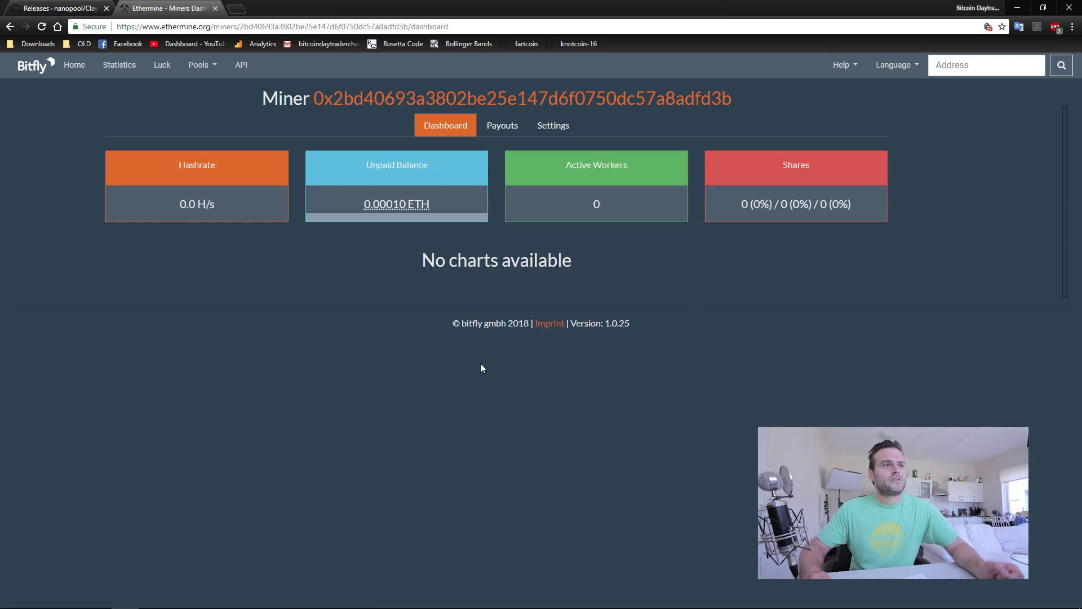
Reload the dashboard and compare its 18.8 MH/s reported hashrate with the miner console.
left_click(471, 25)
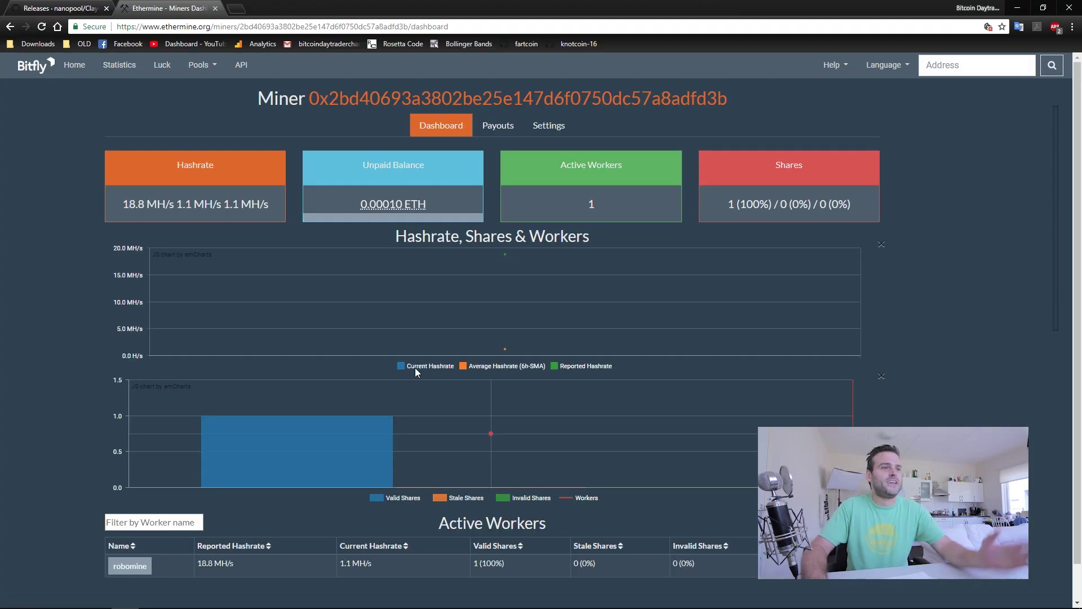
mouse_move(431, 289)
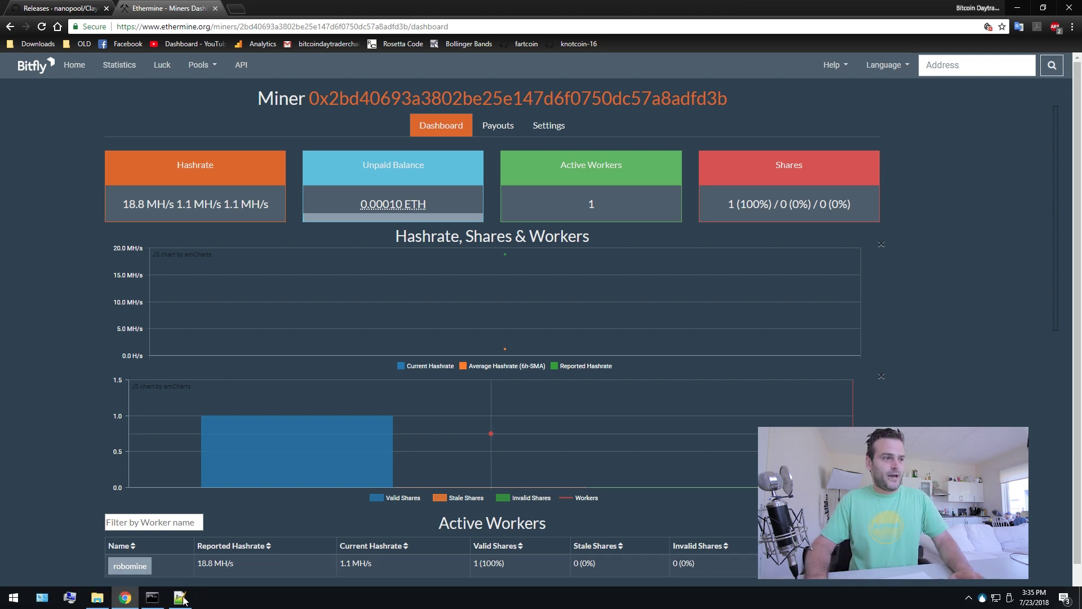
left_click(179, 597)
key("End")
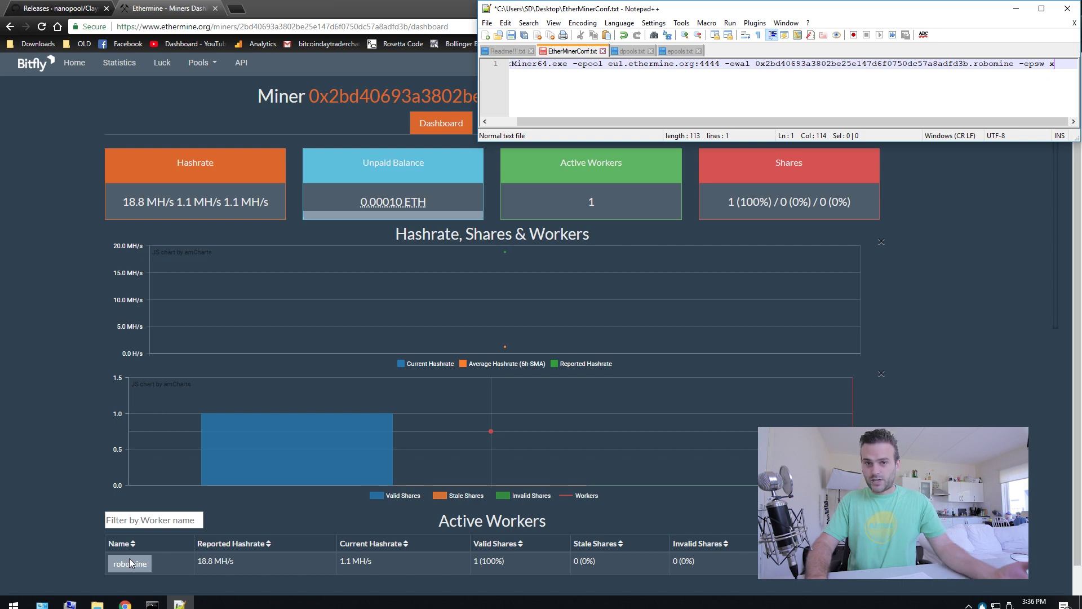
scroll(130, 558, "down", 1)
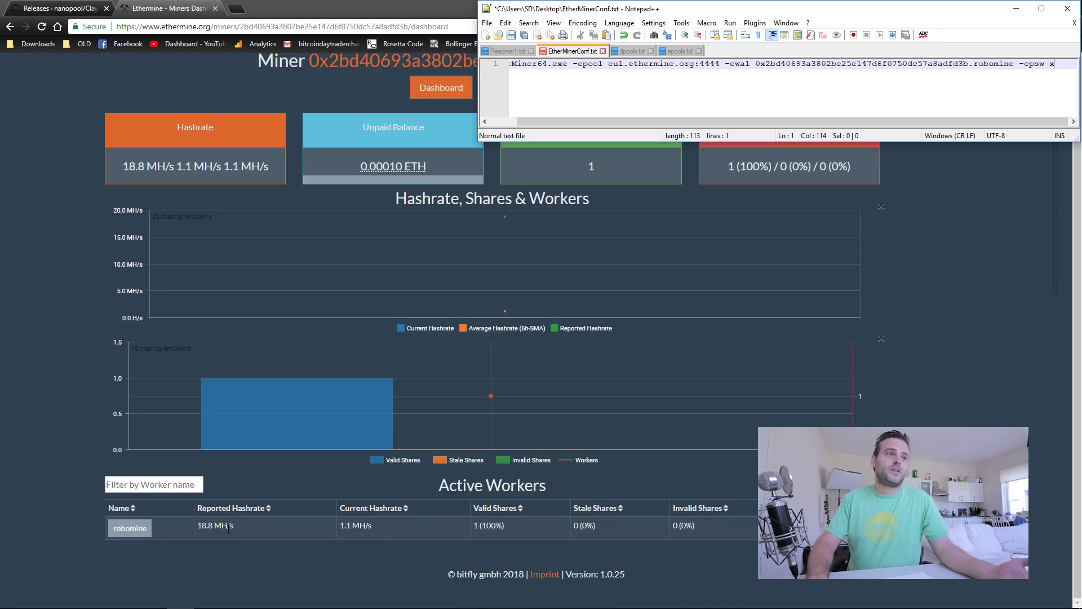
left_click(227, 534)
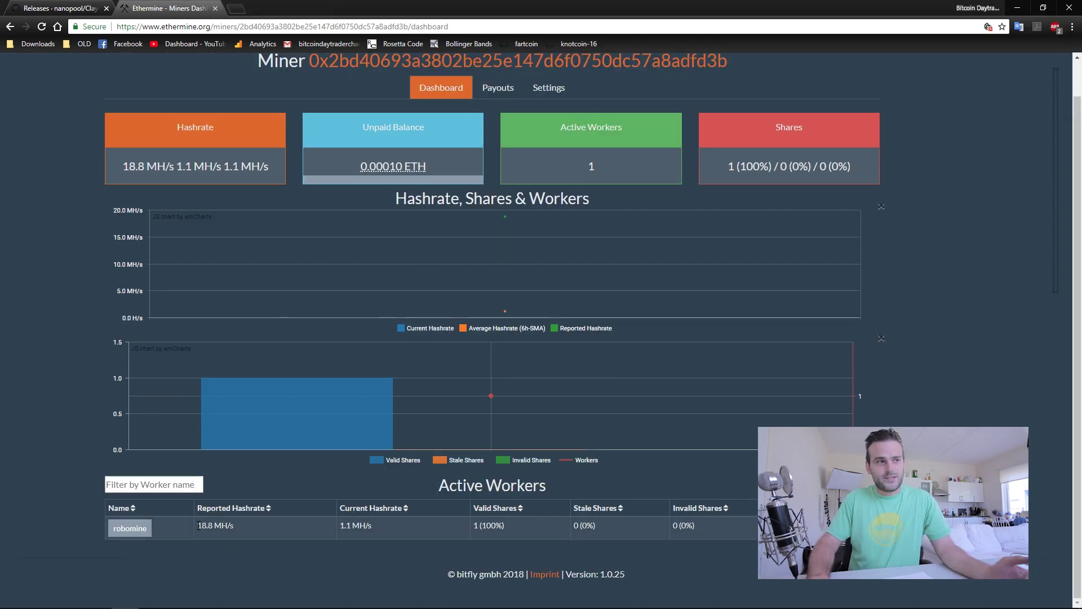
double_click(214, 525)
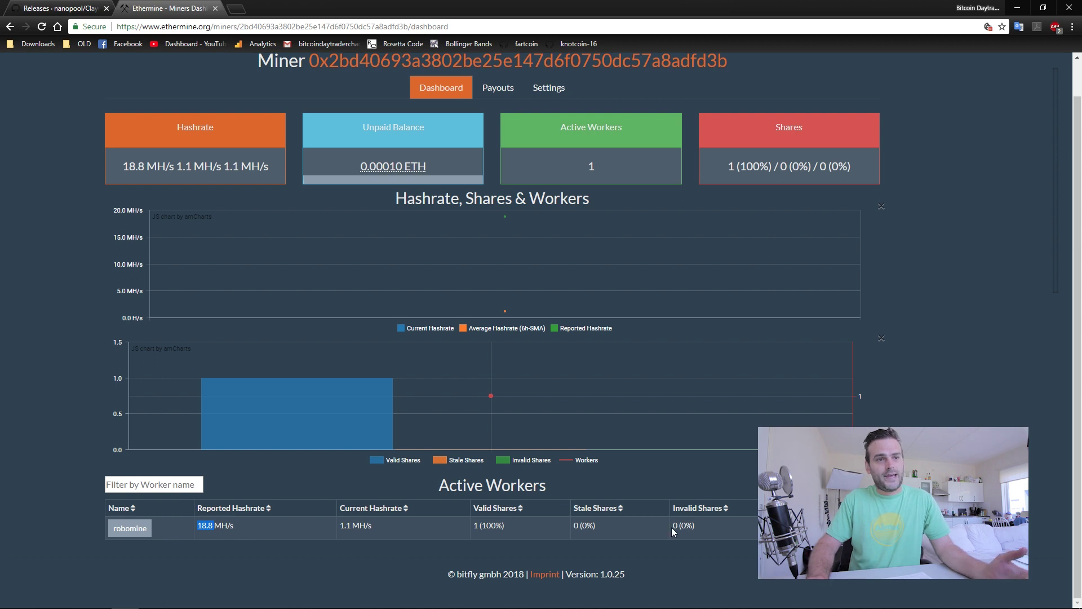
mouse_move(216, 605)
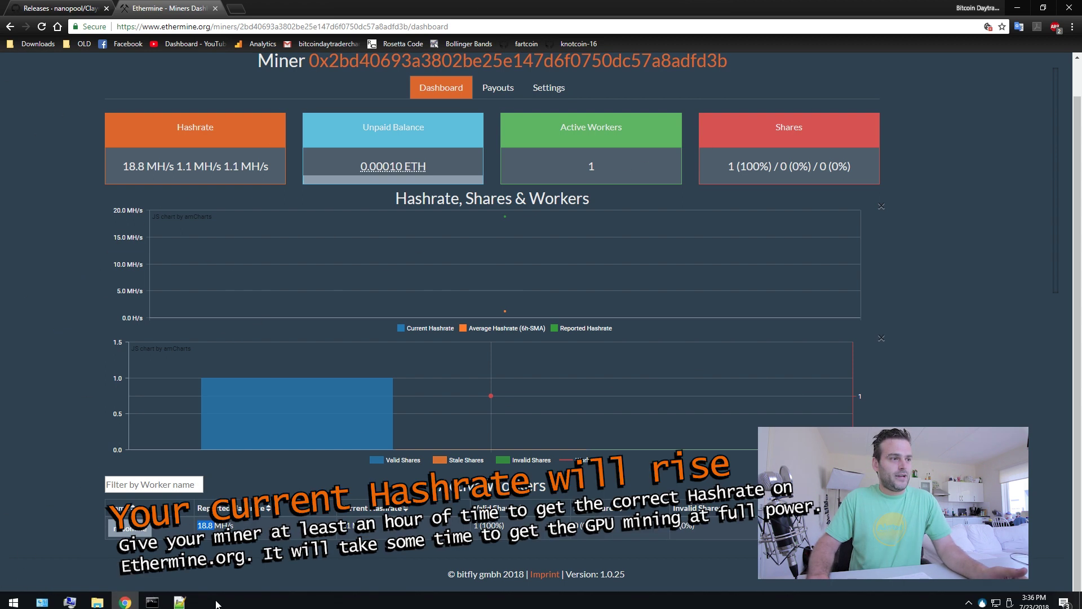
left_click(151, 601)
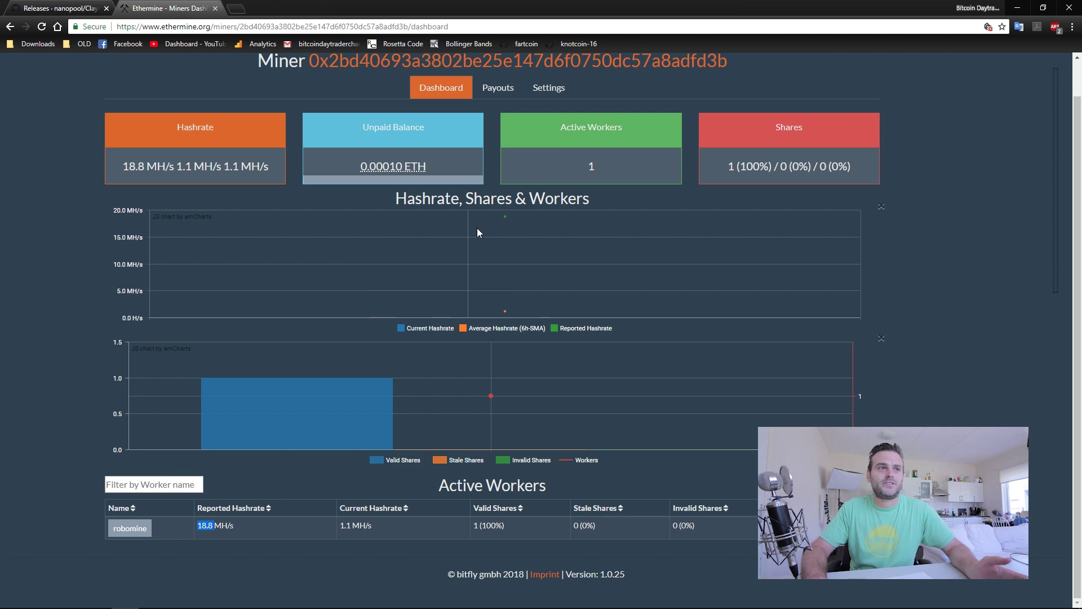
Switch the unpaid balance display from ETH to USD.
mouse_move(501, 220)
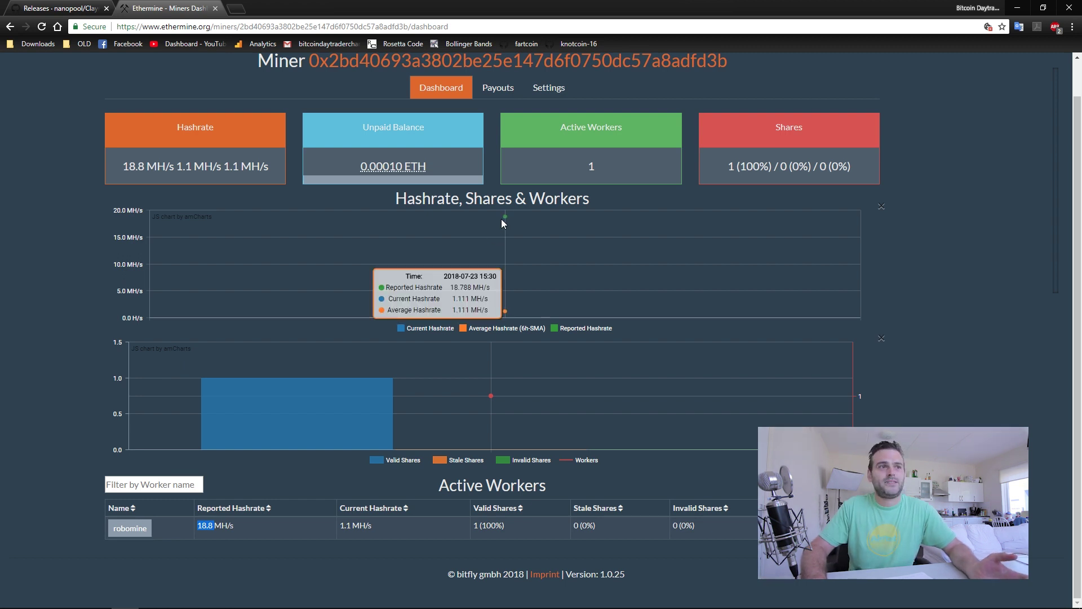
left_click(435, 164)
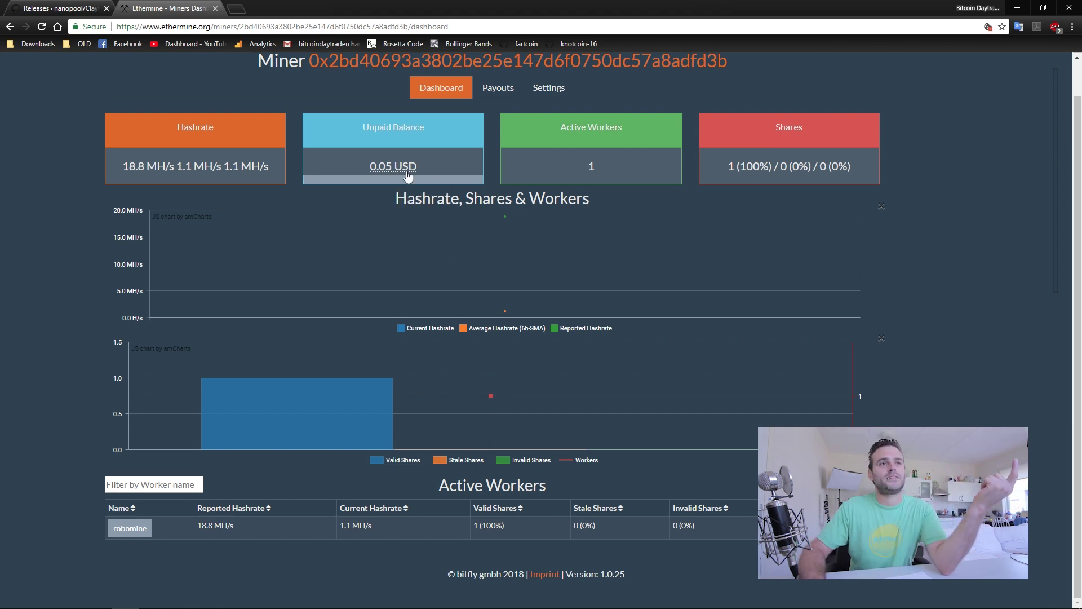
mouse_move(425, 174)
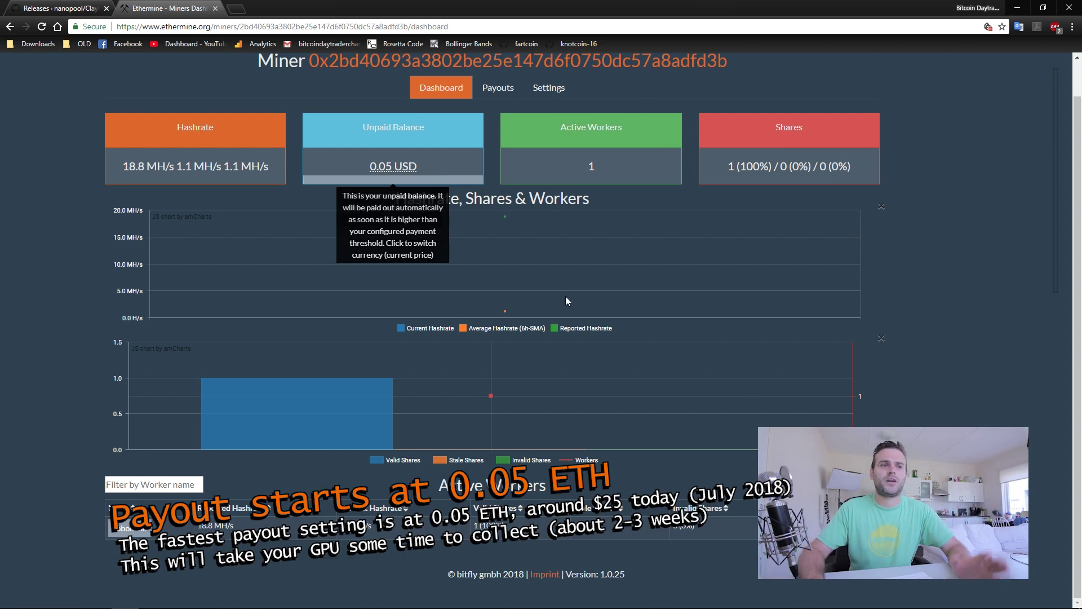
mouse_move(566, 299)
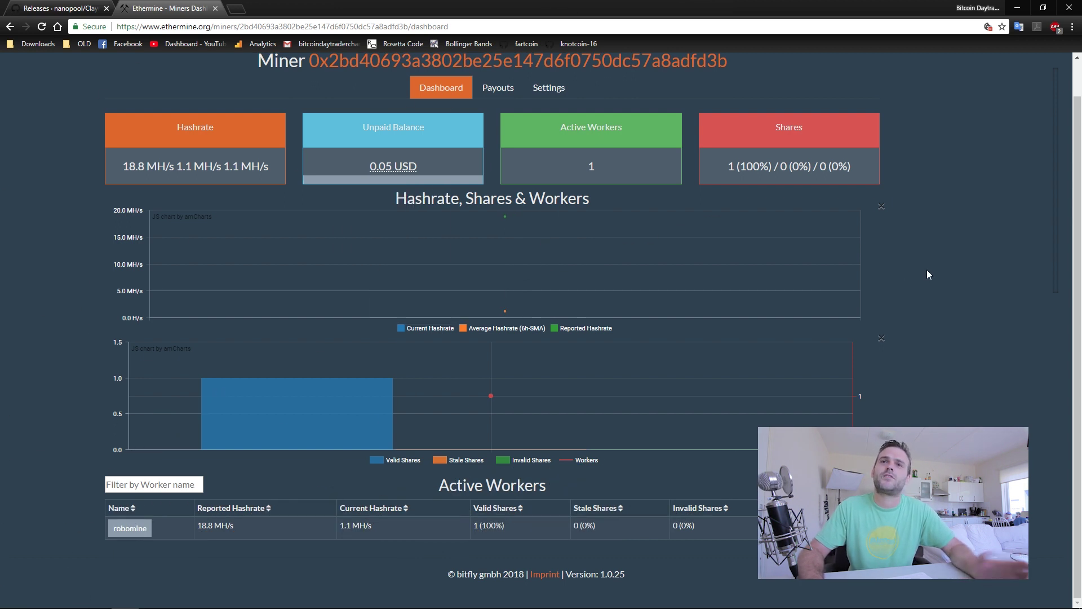
left_click(236, 7)
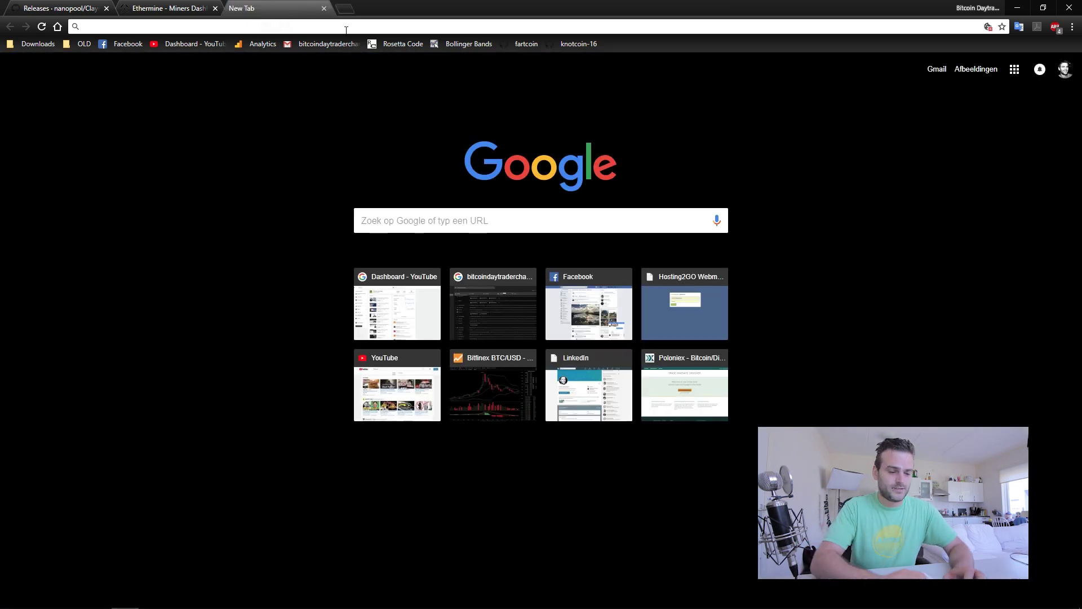
Search 'etherium miner calculator' and open the CryptoCompare.com calculator result.
type("etherium mine")
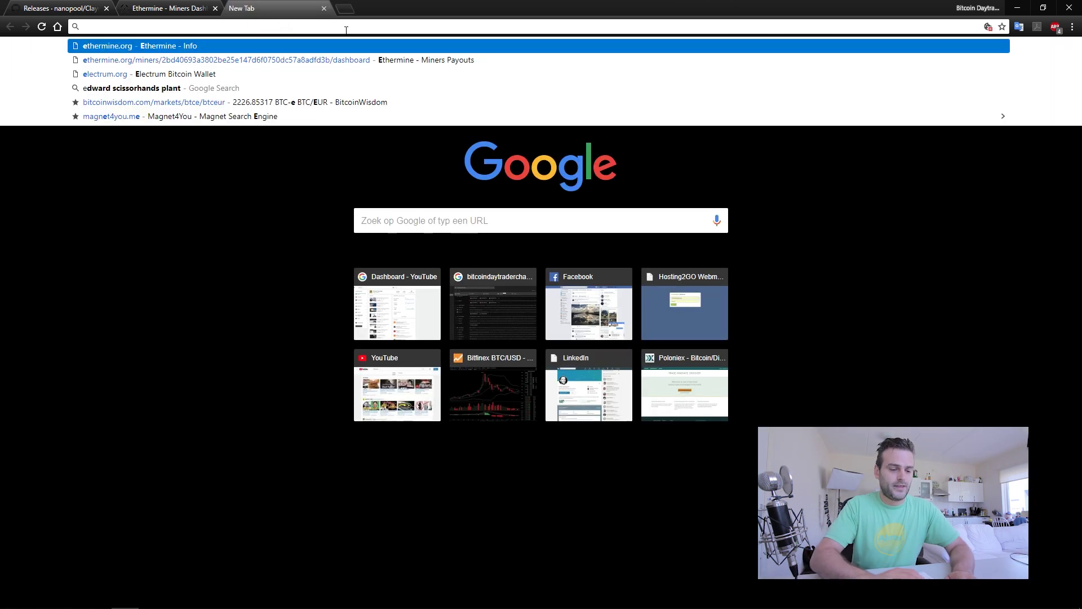
type("r calculator")
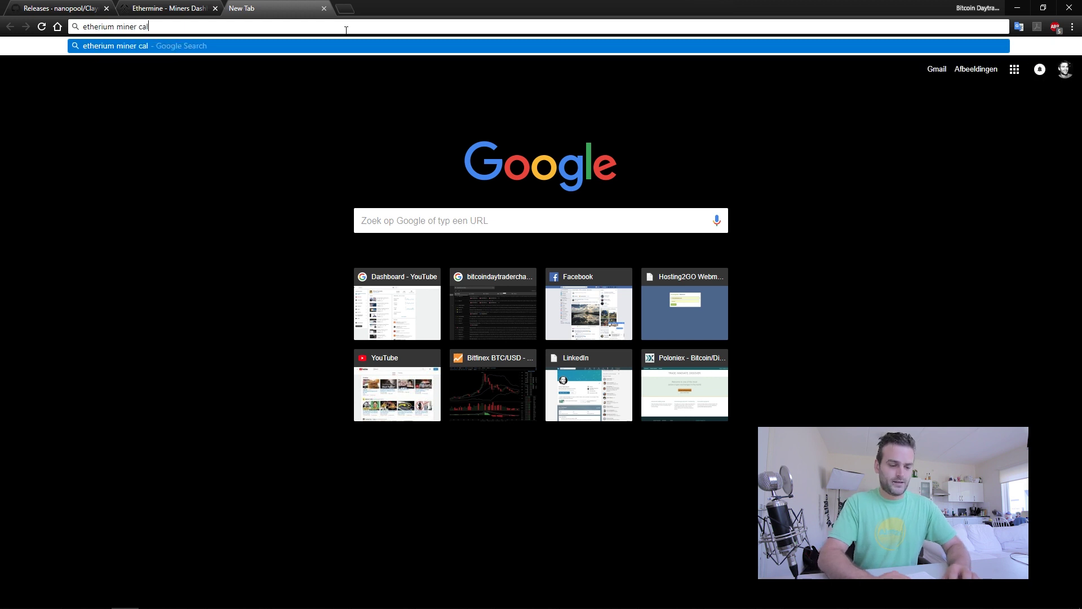
key("Return")
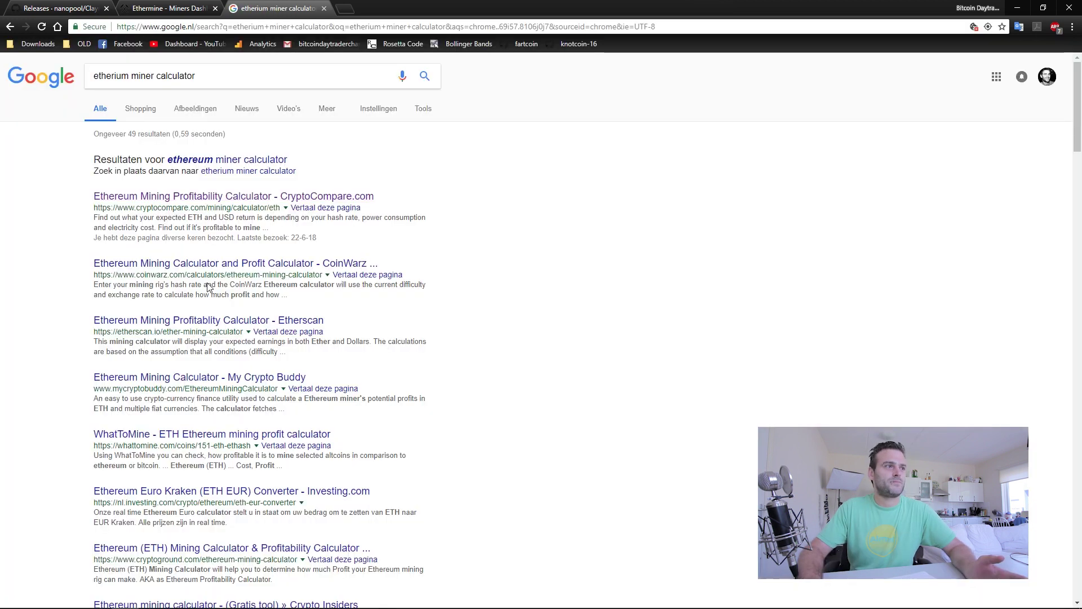
left_click(264, 197)
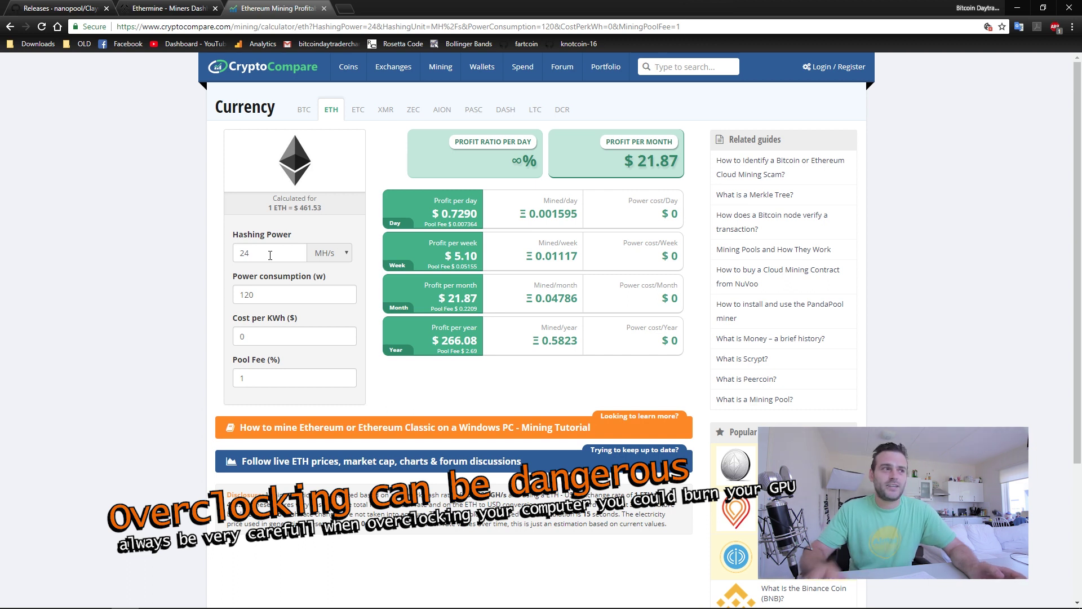
Replace hashing power 24 with 18.8 MH/s, raising the estimate to $17.13 monthly.
left_click(151, 597)
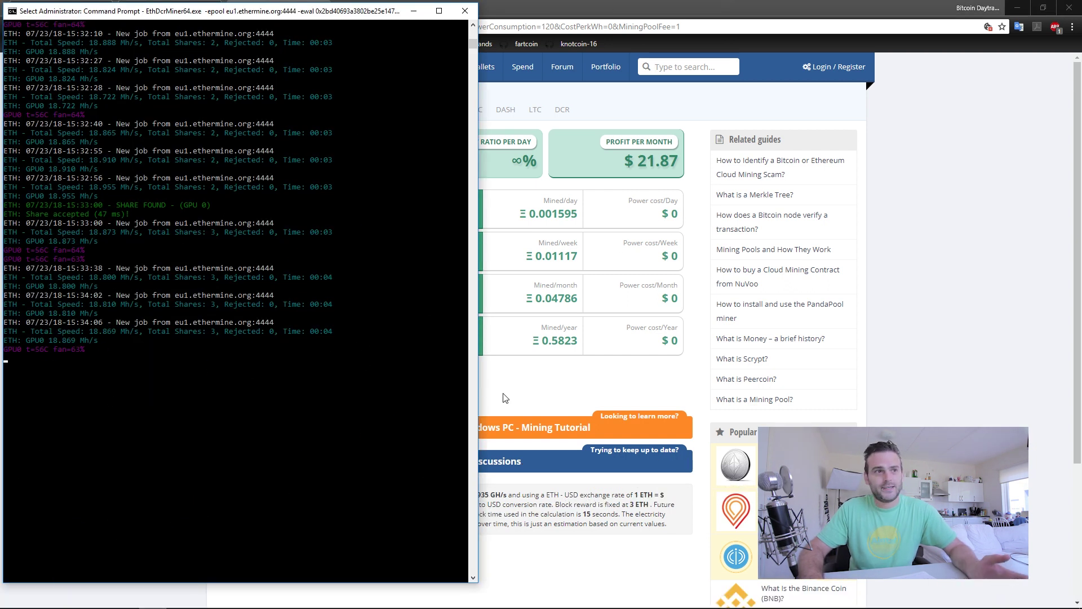
left_click(652, 374)
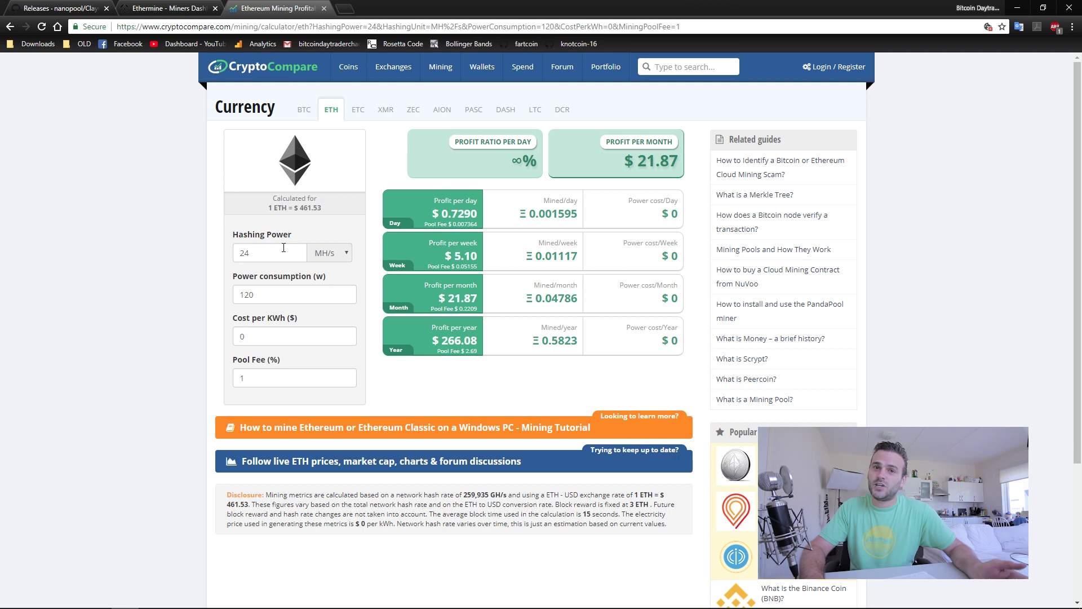
left_click_drag(265, 256, 174, 256)
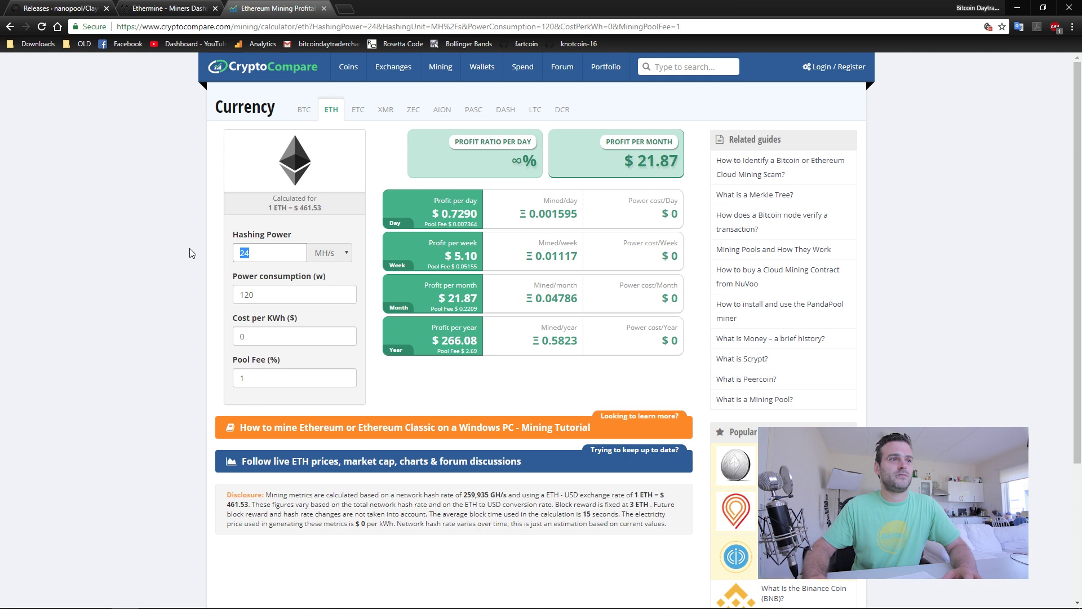
type("18")
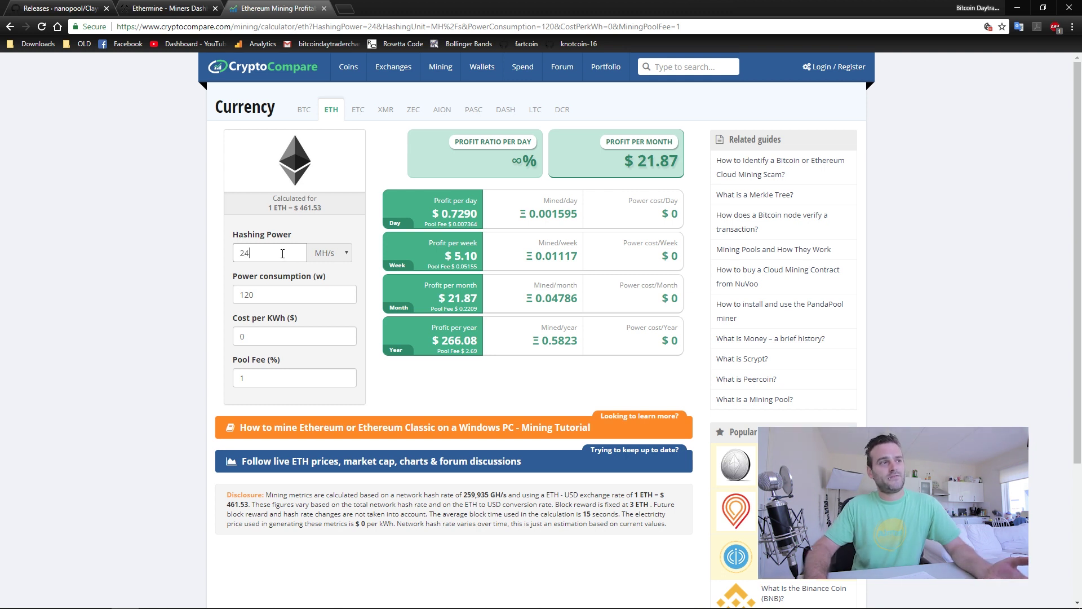
type(".8")
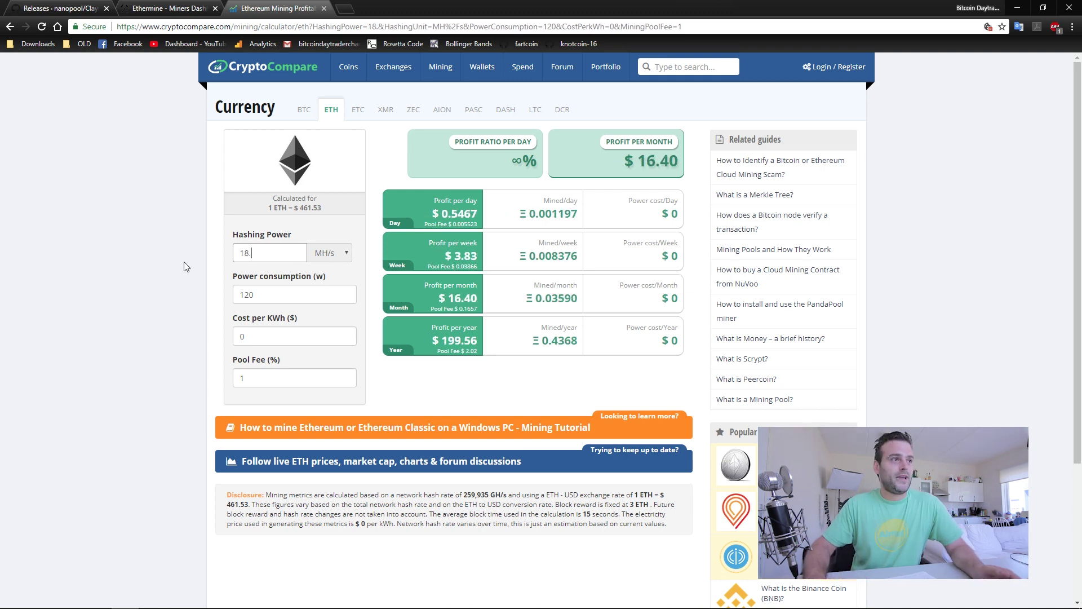
left_click(272, 296)
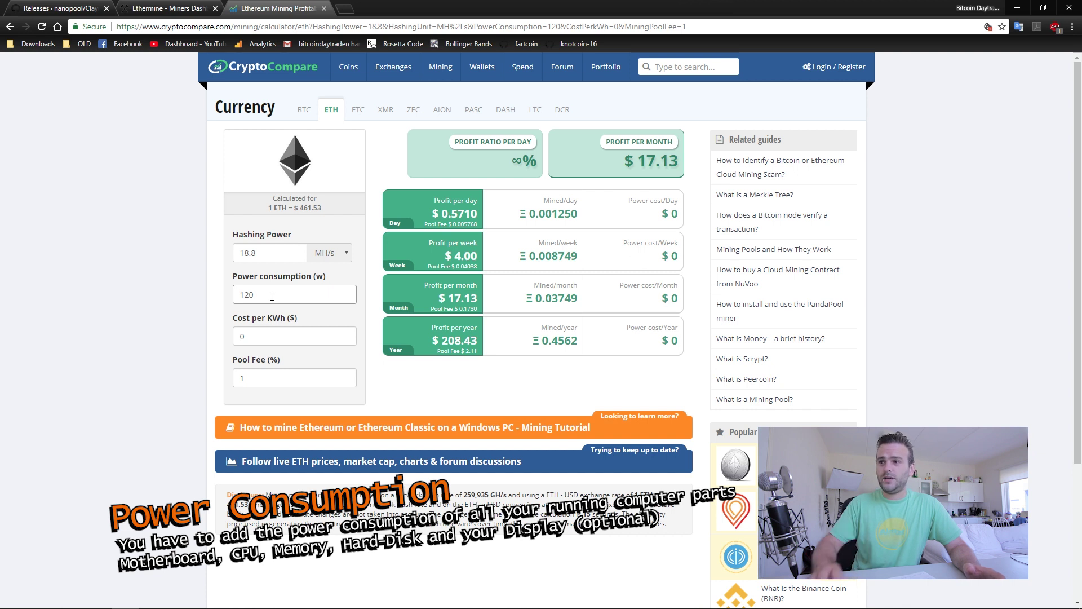
Set the electricity cost to 0.30, then correct it to $0.10 per kWh.
left_click(270, 341)
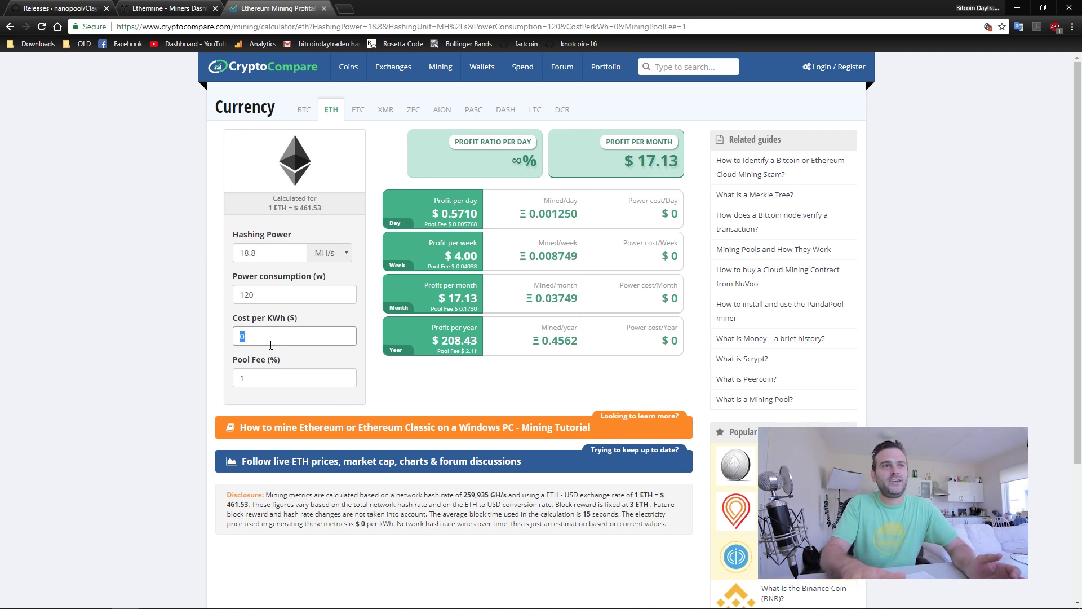
type("0.30")
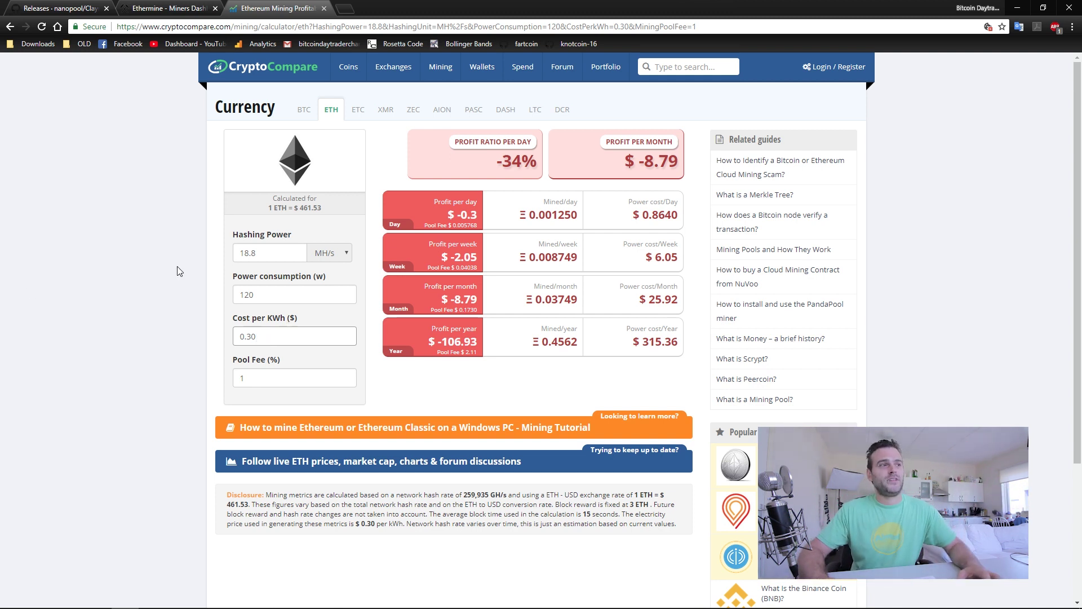
left_click_drag(248, 337, 261, 334)
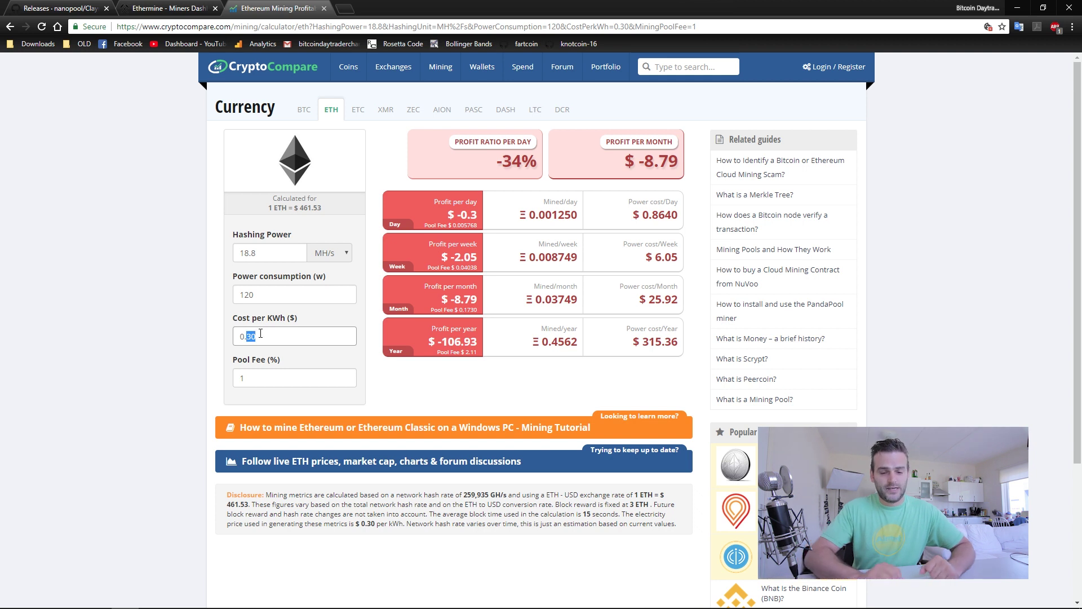
type("10")
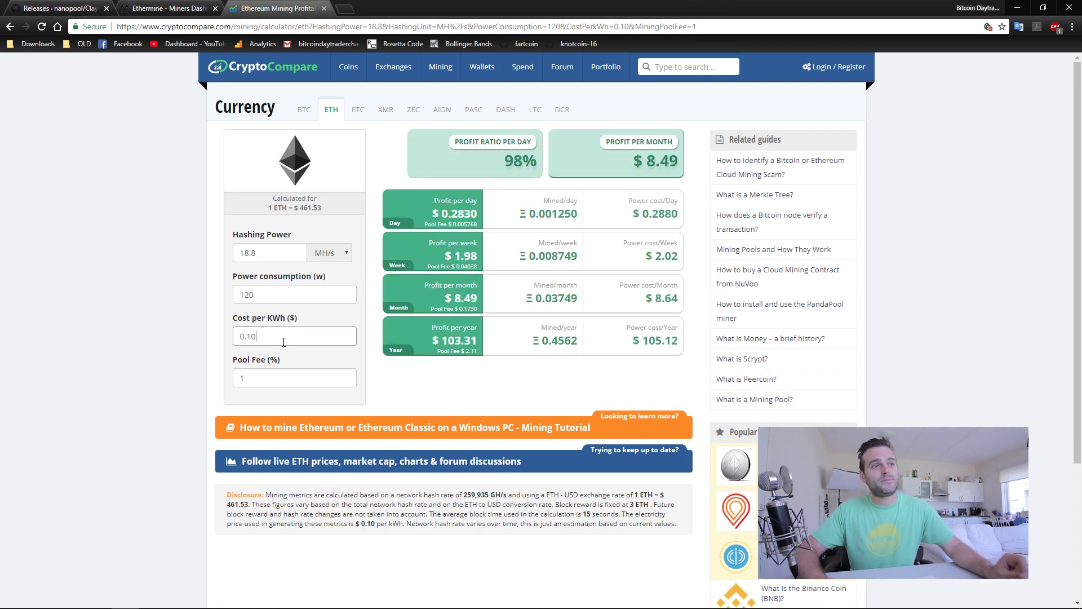
mouse_move(682, 163)
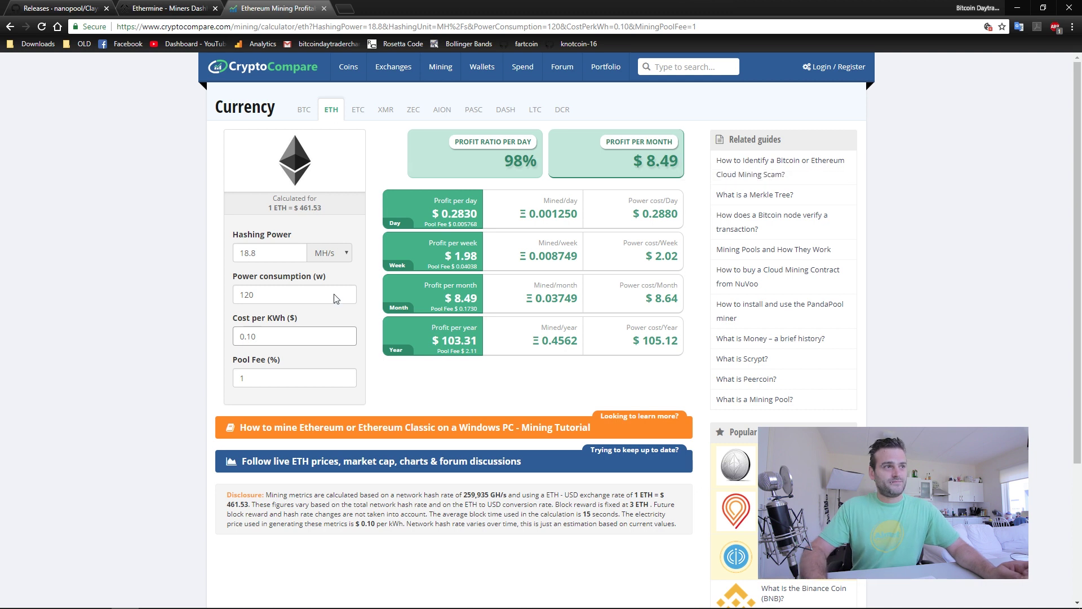
Try hashing power 24.8, then return it to 18.8 MH/s.
left_click_drag(248, 253, 231, 265)
type("24")
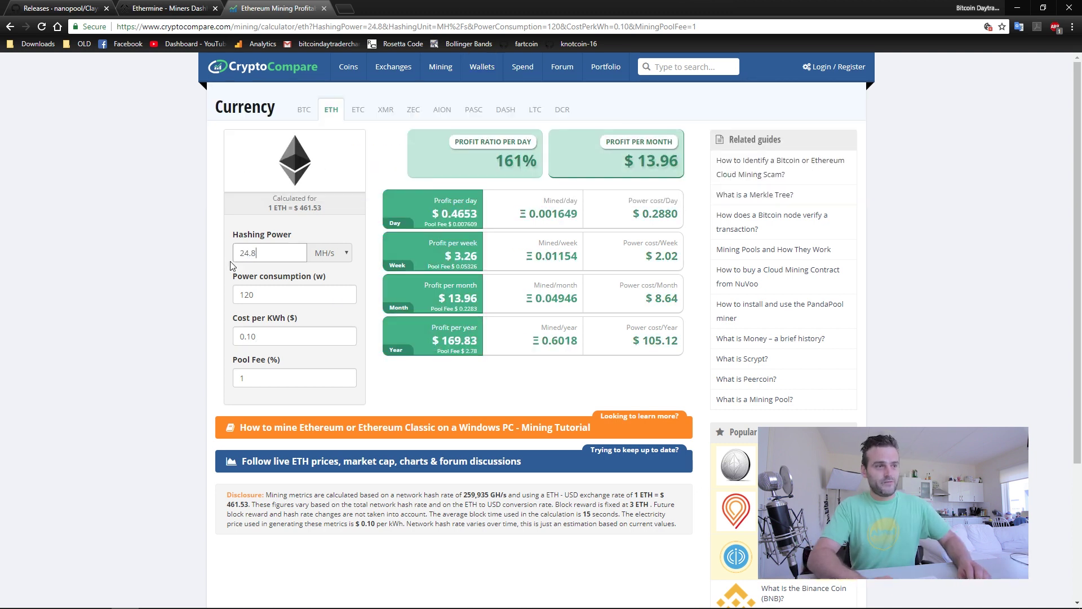
key("shift+Home")
type("18")
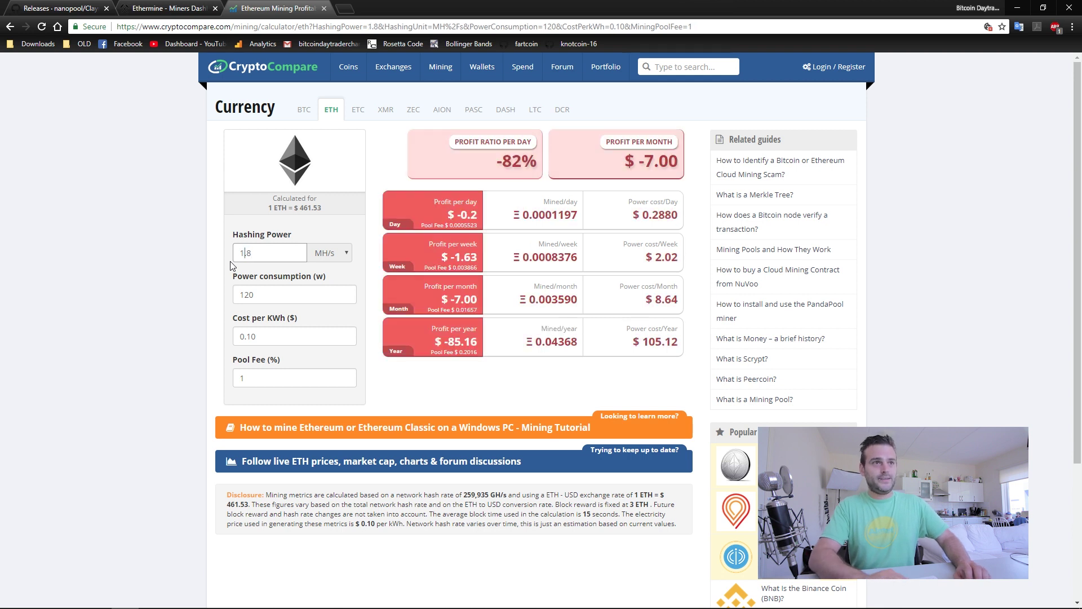
key("shift+Home")
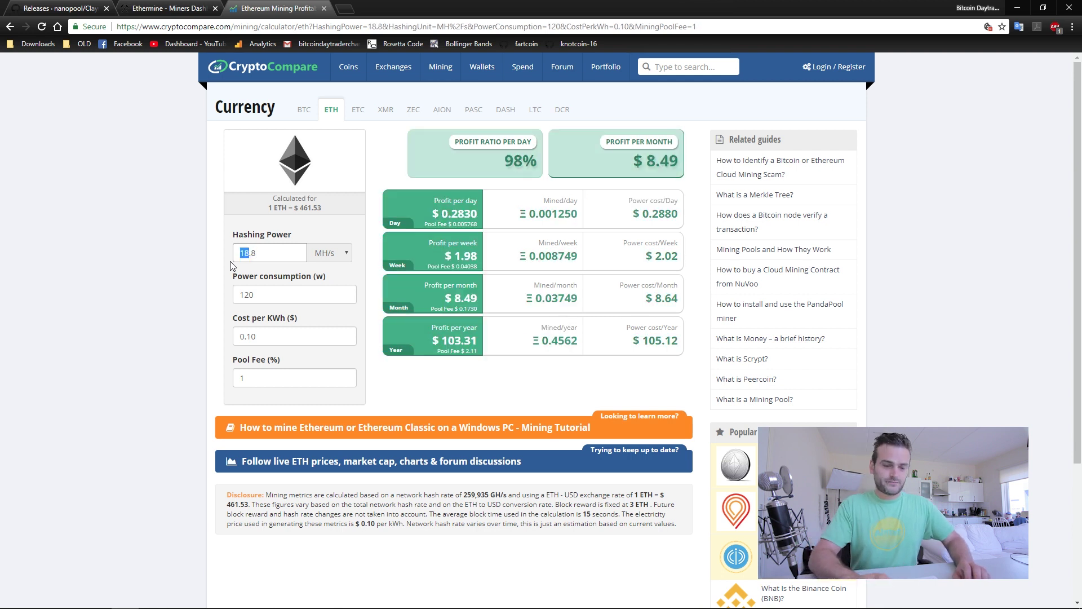